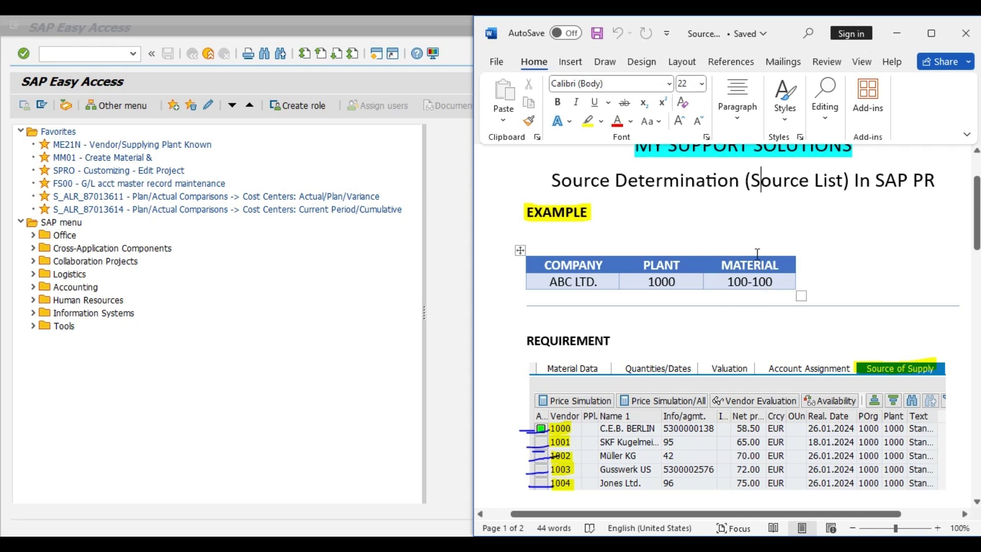
Step: Start the MM02 Change Material transaction for material 100-100
{"action": "scroll", "coordinate": [780, 278], "scroll_direction": "down", "scroll_amount": 1}
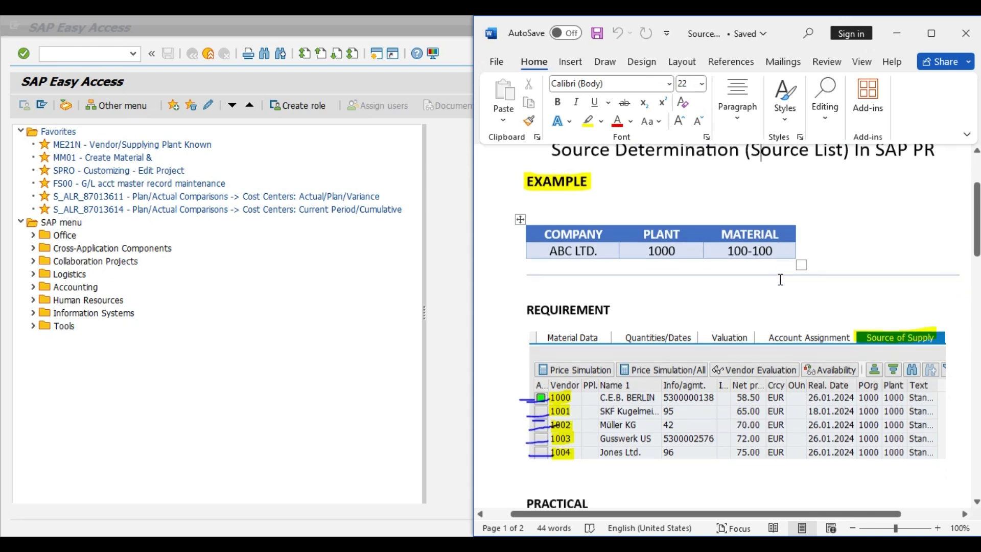
{"action": "scroll", "coordinate": [780, 280], "scroll_direction": "down", "scroll_amount": 2}
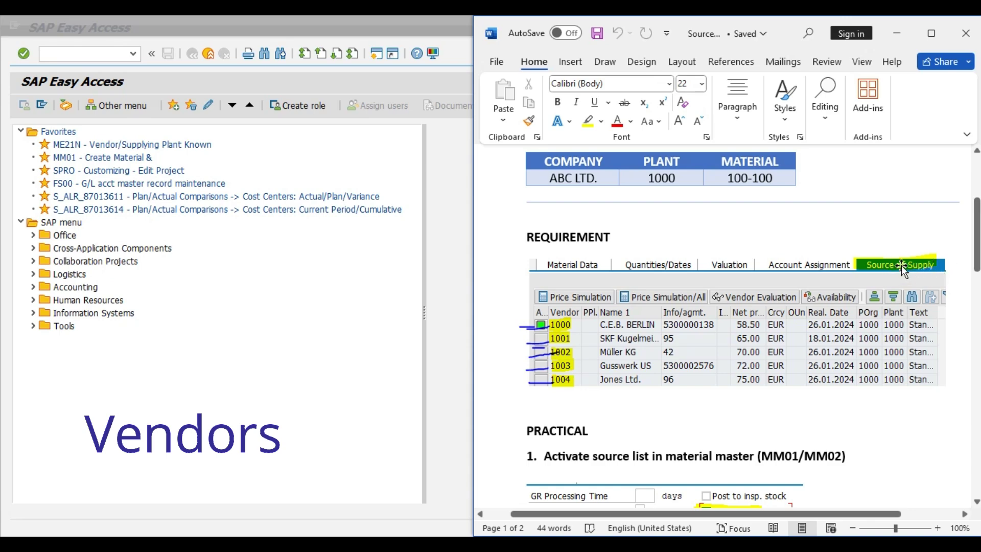
{"action": "scroll", "coordinate": [901, 265], "scroll_direction": "down", "scroll_amount": 5}
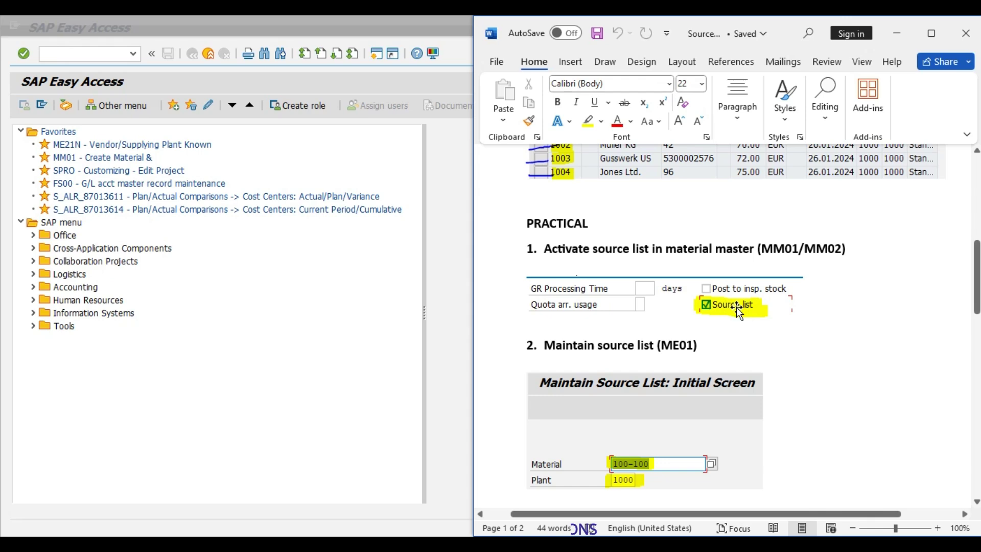
{"action": "scroll", "coordinate": [854, 311], "scroll_direction": "up", "scroll_amount": 4}
{"action": "scroll", "coordinate": [854, 311], "scroll_direction": "up", "scroll_amount": 3}
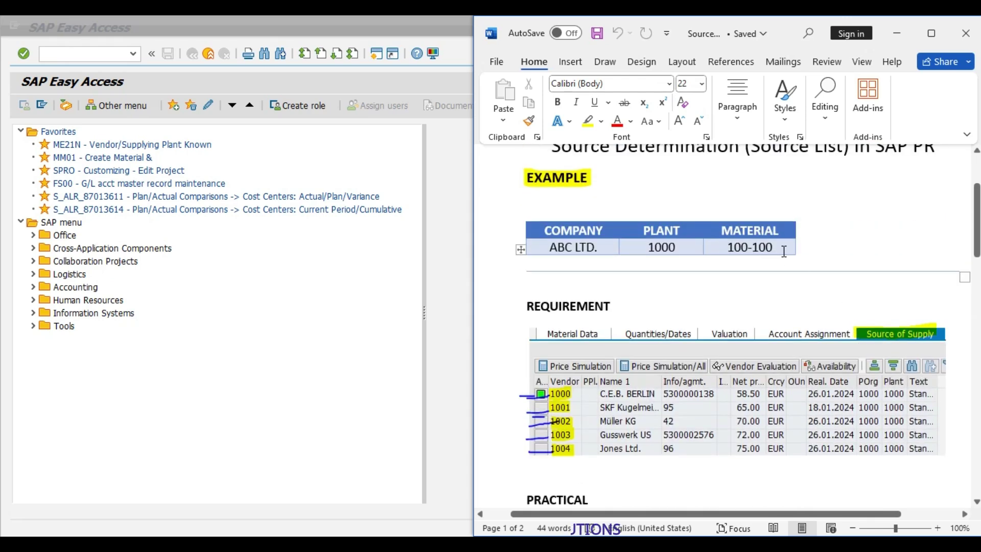
{"action": "scroll", "coordinate": [893, 263], "scroll_direction": "down", "scroll_amount": 3}
{"action": "scroll", "coordinate": [893, 262], "scroll_direction": "down", "scroll_amount": 5}
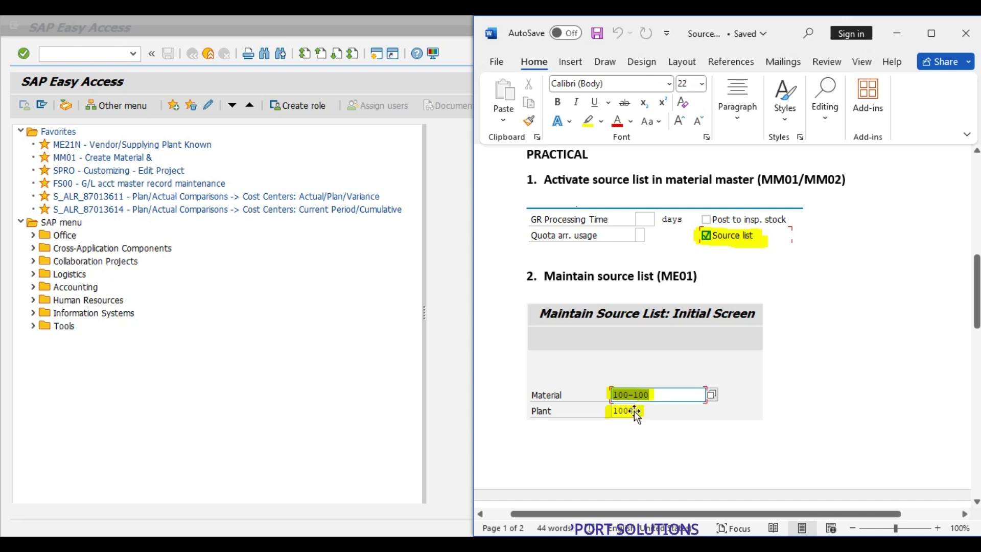
{"action": "scroll", "coordinate": [852, 310], "scroll_direction": "down", "scroll_amount": 5}
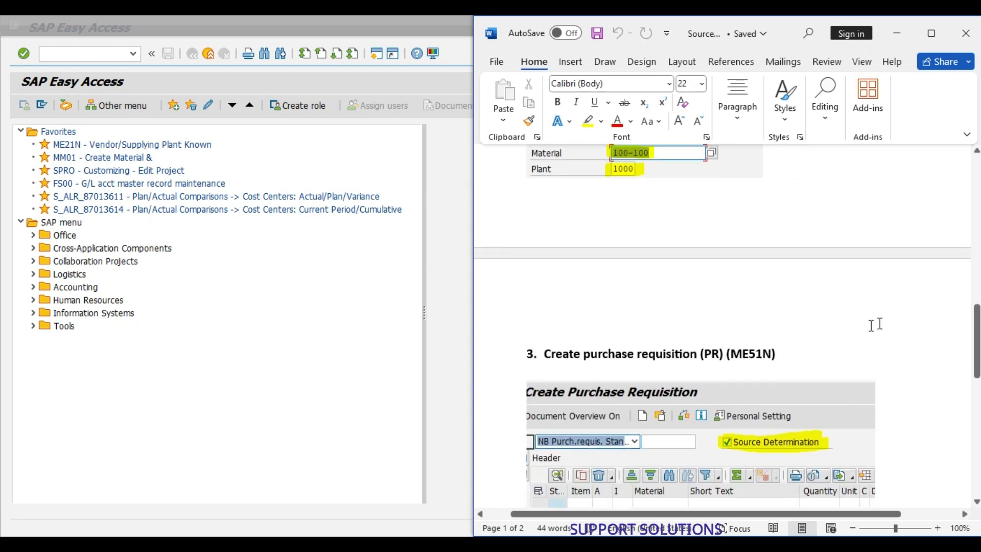
{"action": "scroll", "coordinate": [874, 325], "scroll_direction": "down", "scroll_amount": 2}
{"action": "scroll", "coordinate": [908, 322], "scroll_direction": "up", "scroll_amount": 2}
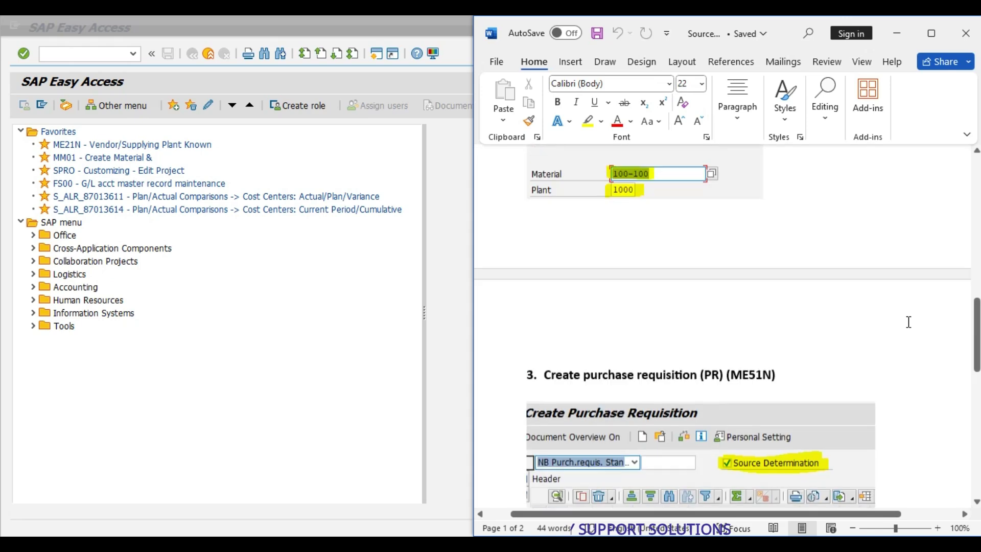
{"action": "scroll", "coordinate": [909, 322], "scroll_direction": "up", "scroll_amount": 8}
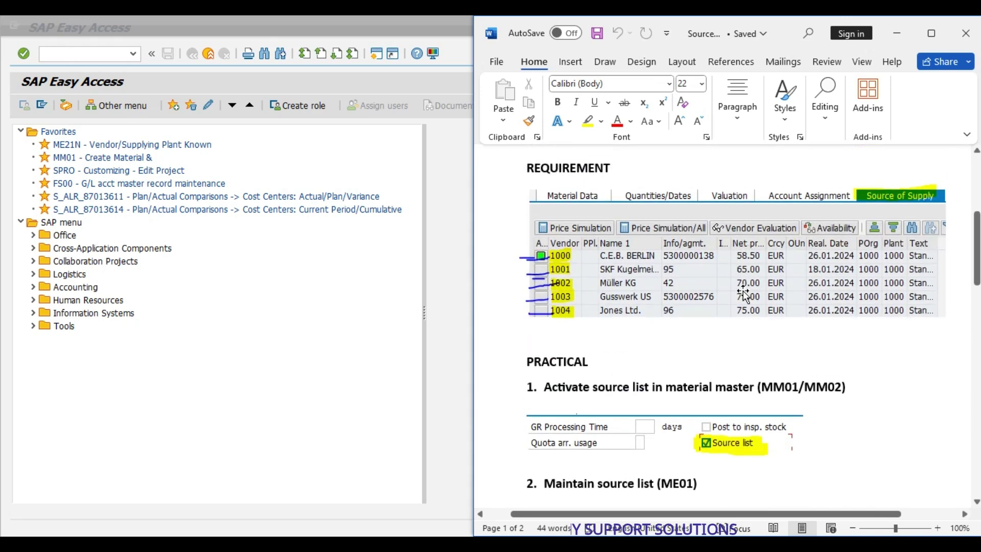
{"action": "scroll", "coordinate": [874, 280], "scroll_direction": "down", "scroll_amount": 6}
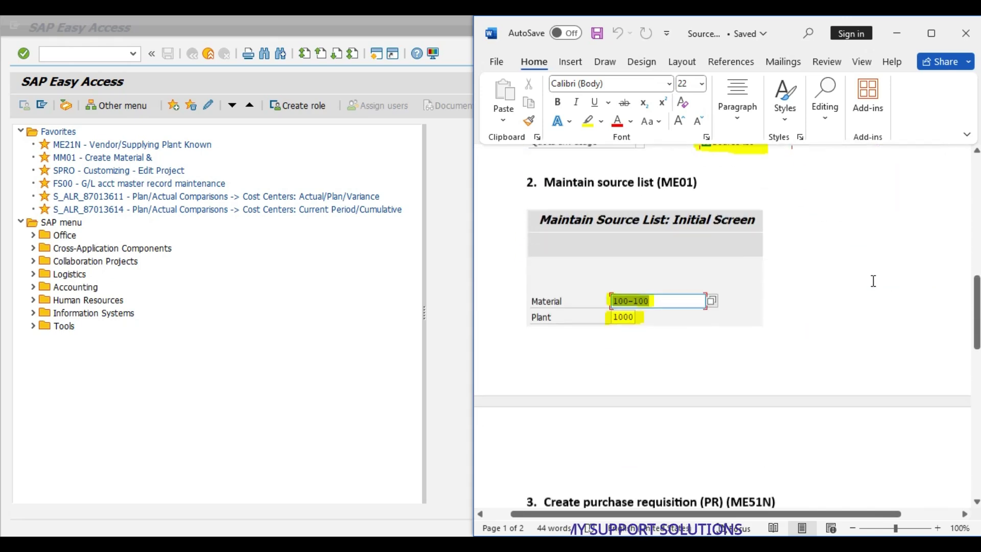
{"action": "scroll", "coordinate": [874, 280], "scroll_direction": "down", "scroll_amount": 5}
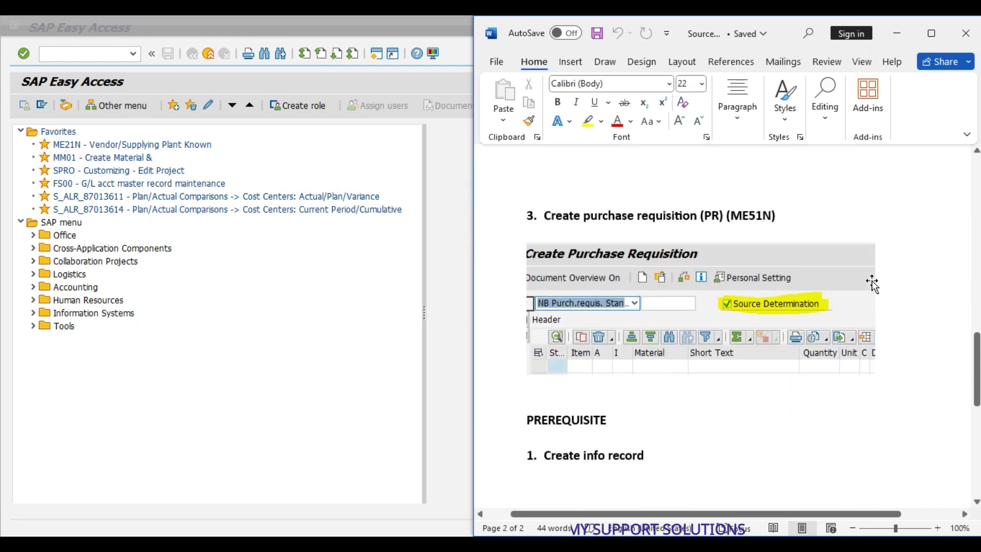
{"action": "scroll", "coordinate": [872, 283], "scroll_direction": "down", "scroll_amount": 1}
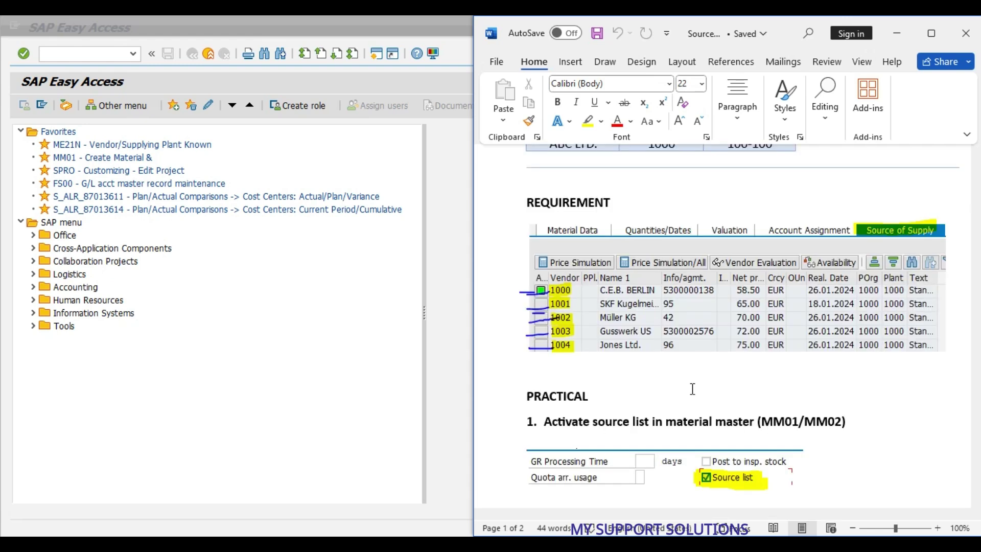
{"action": "scroll", "coordinate": [691, 388], "scroll_direction": "down", "scroll_amount": 1}
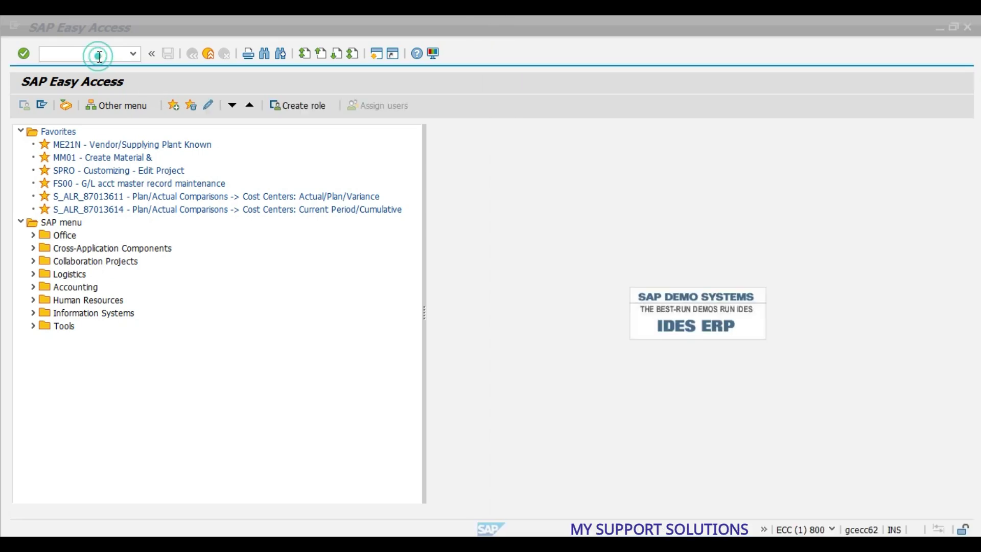
{"action": "left_click", "coordinate": [94, 54]}
{"action": "type", "text": "m"}
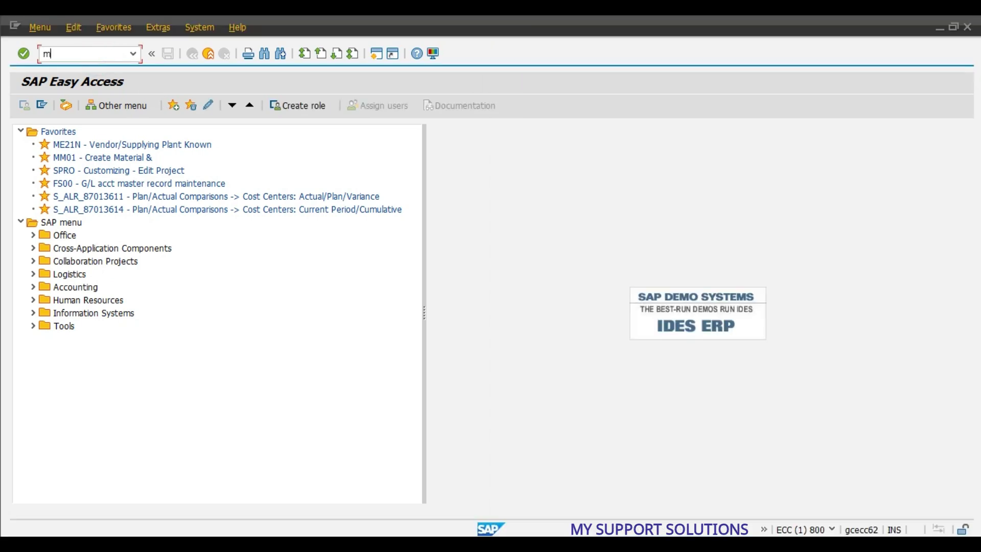
{"action": "type", "text": "m02"}
{"action": "key", "text": "Return"}
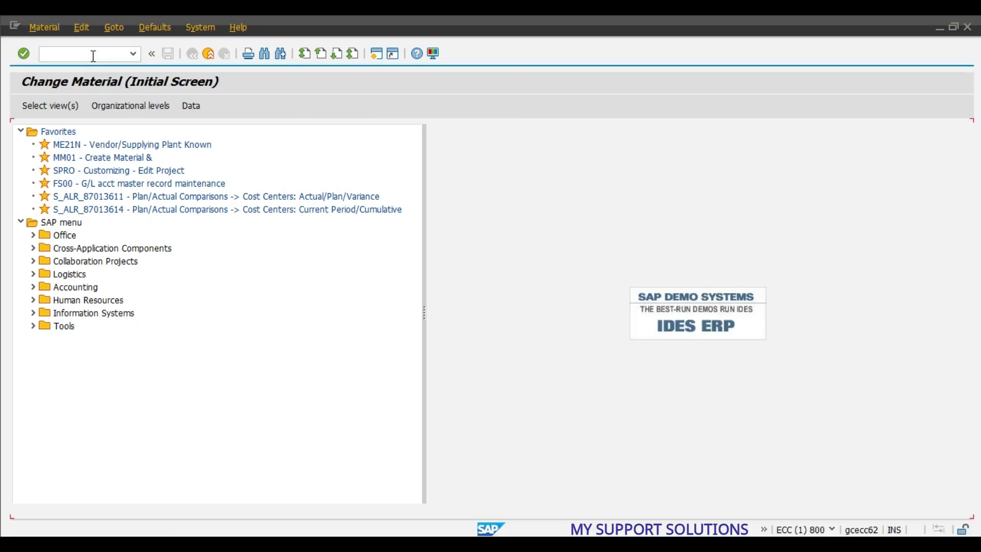
{"action": "left_click", "coordinate": [145, 145]}
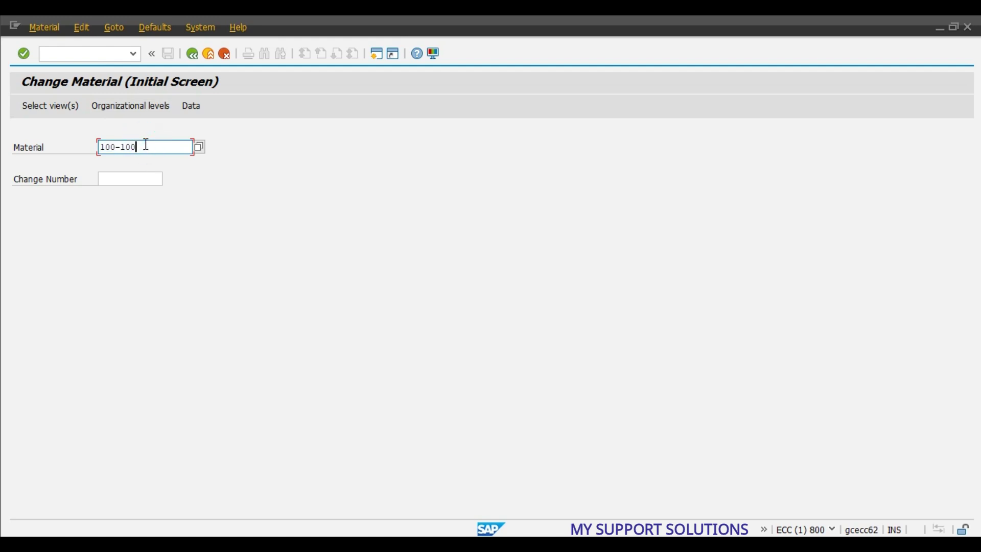
{"action": "key", "text": "Return"}
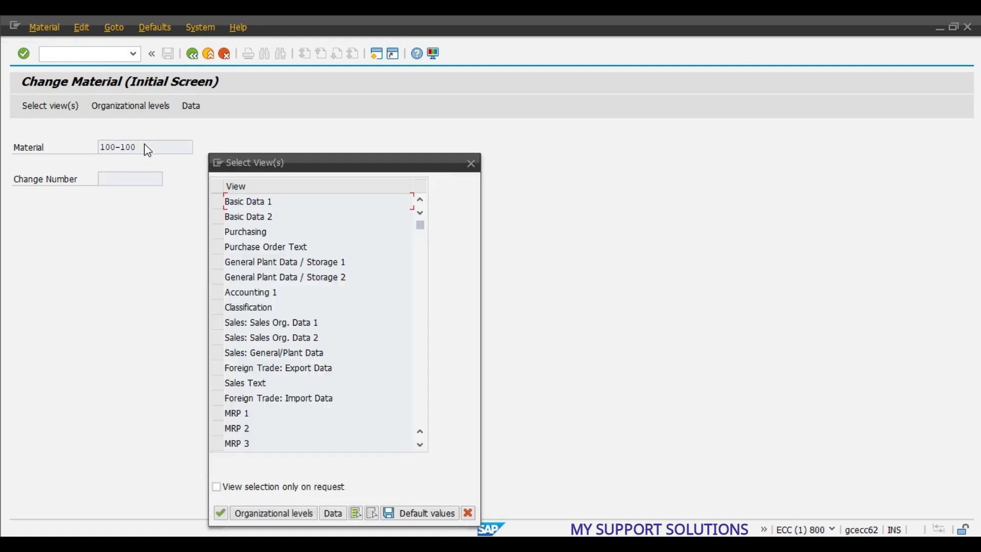
Step: Select the Basic Data 1 and Purchasing views for plant 1000
{"action": "left_click", "coordinate": [218, 200]}
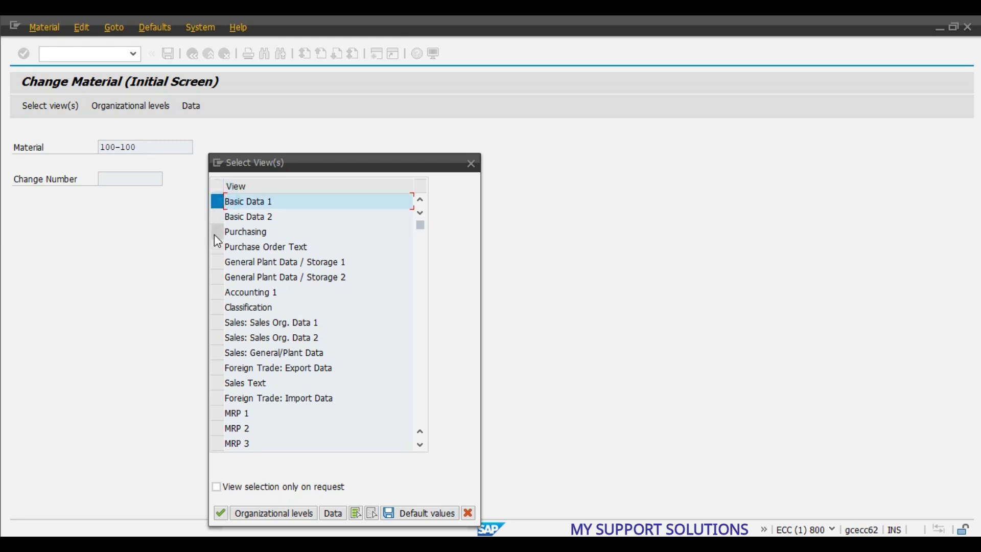
{"action": "left_click", "coordinate": [217, 231]}
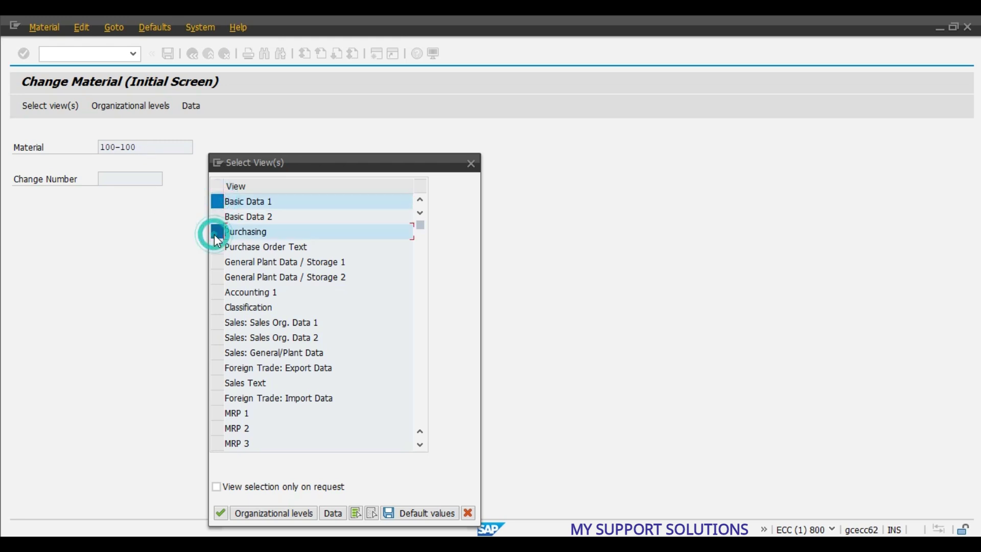
{"action": "left_click", "coordinate": [221, 513]}
{"action": "type", "text": "1000"}
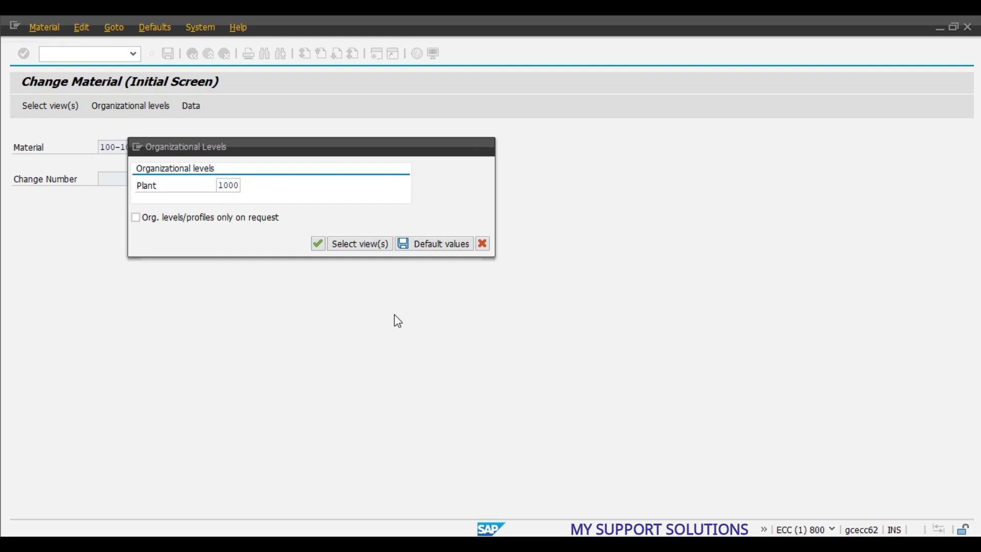
{"action": "key", "text": "Return"}
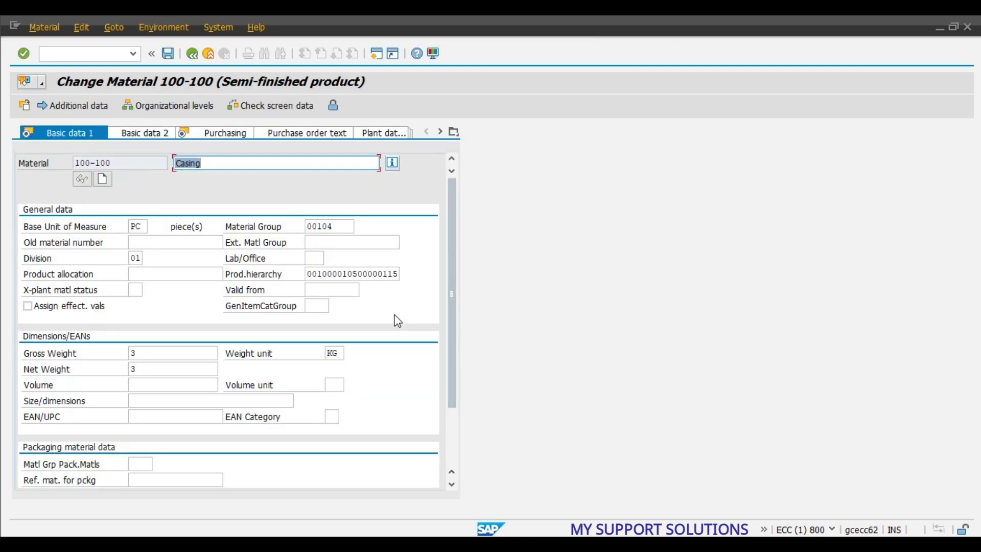
Step: Tick the Source list indicator in the material's Purchasing data
{"action": "left_click", "coordinate": [221, 134]}
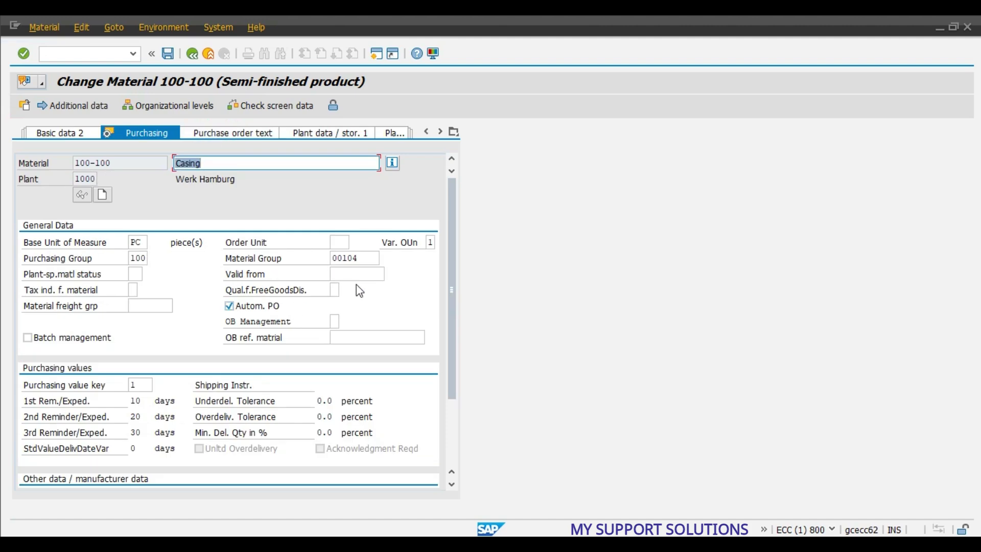
{"action": "scroll", "coordinate": [356, 285], "scroll_direction": "down", "scroll_amount": 2}
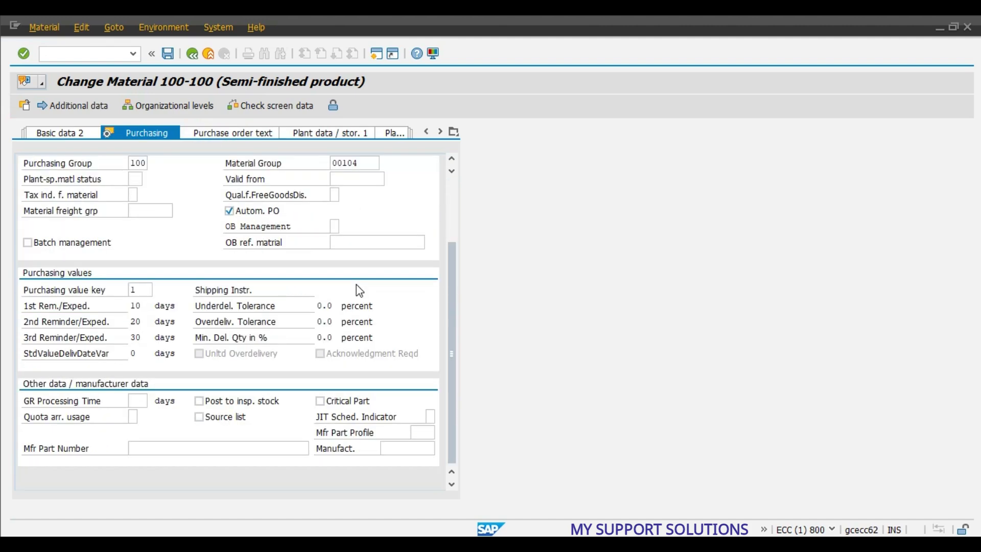
{"action": "left_click", "coordinate": [217, 422]}
{"action": "key", "text": "alt+Tab"}
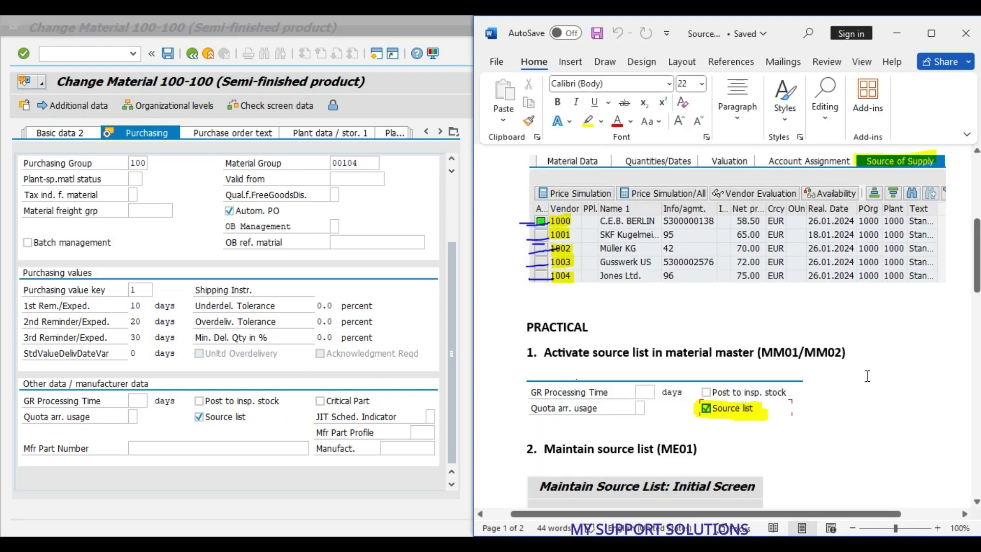
Step: Save the Source list change to material 100-100
{"action": "scroll", "coordinate": [867, 376], "scroll_direction": "down", "scroll_amount": 1}
{"action": "scroll", "coordinate": [866, 376], "scroll_direction": "up", "scroll_amount": 1}
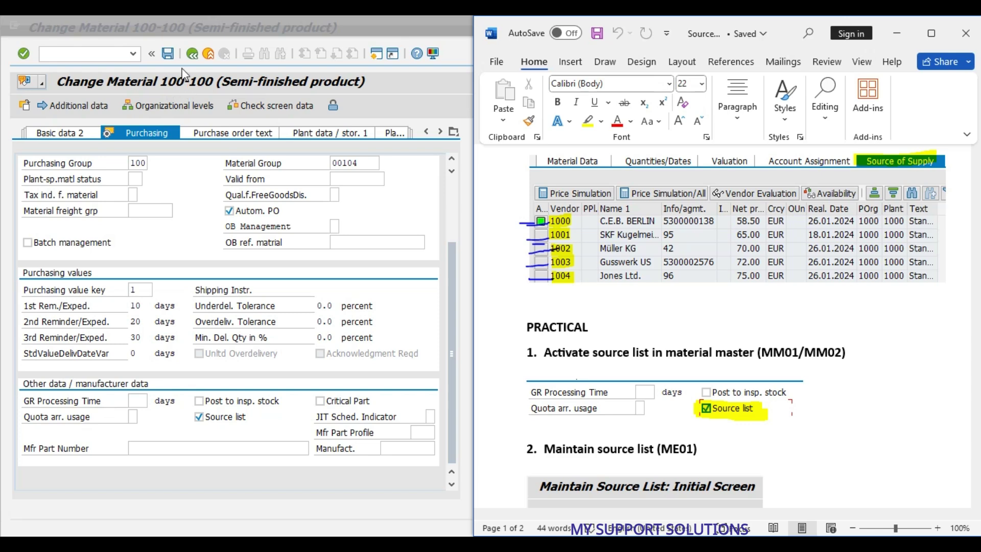
{"action": "left_click", "coordinate": [166, 53]}
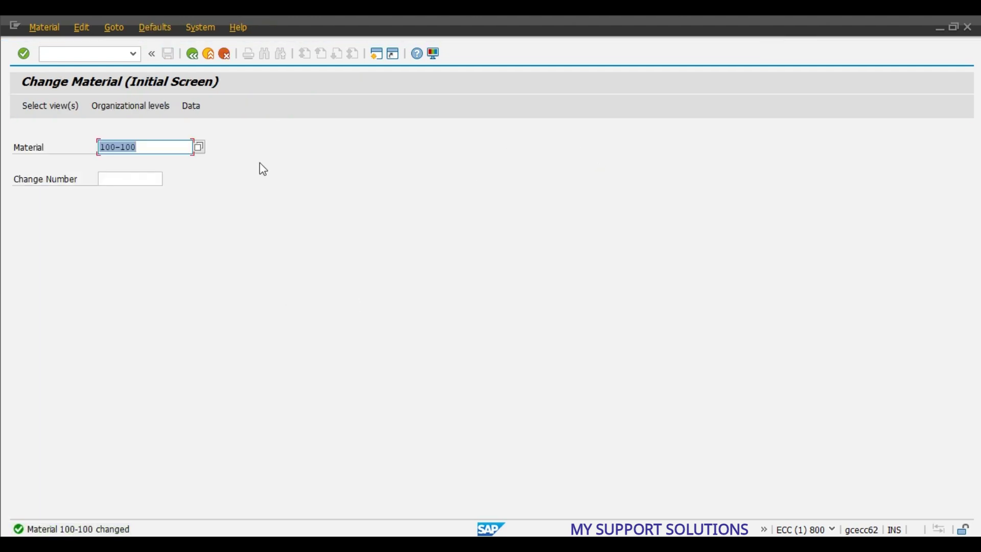
{"action": "left_click", "coordinate": [94, 53]}
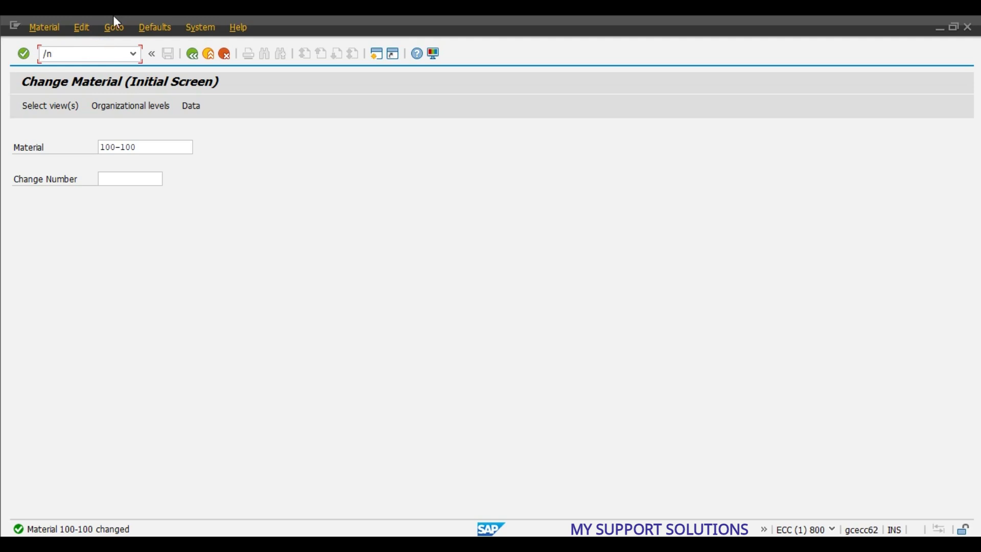
Step: Check the reference notes for the next step, ME01, then return to SAP
{"action": "key", "text": "alt+Tab"}
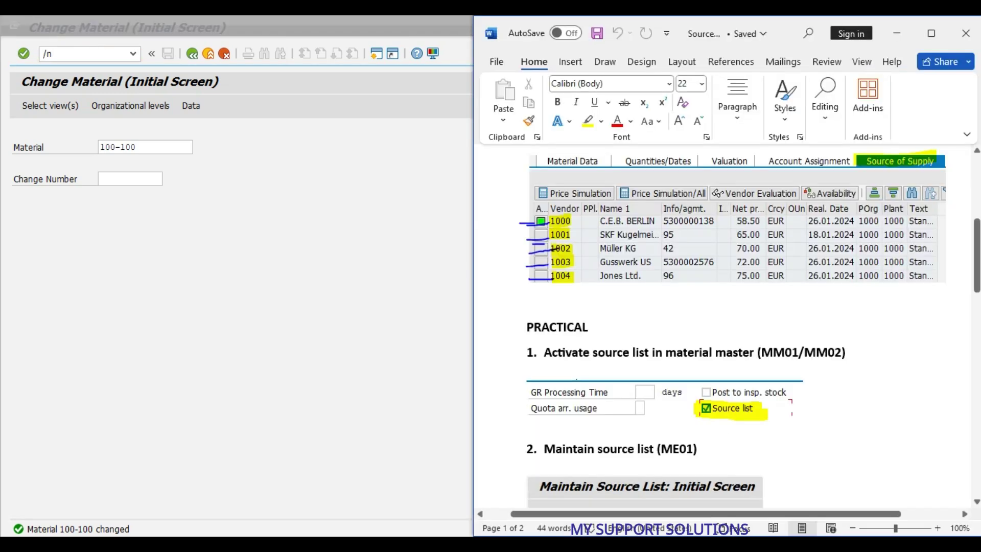
{"action": "scroll", "coordinate": [916, 385], "scroll_direction": "down", "scroll_amount": 3}
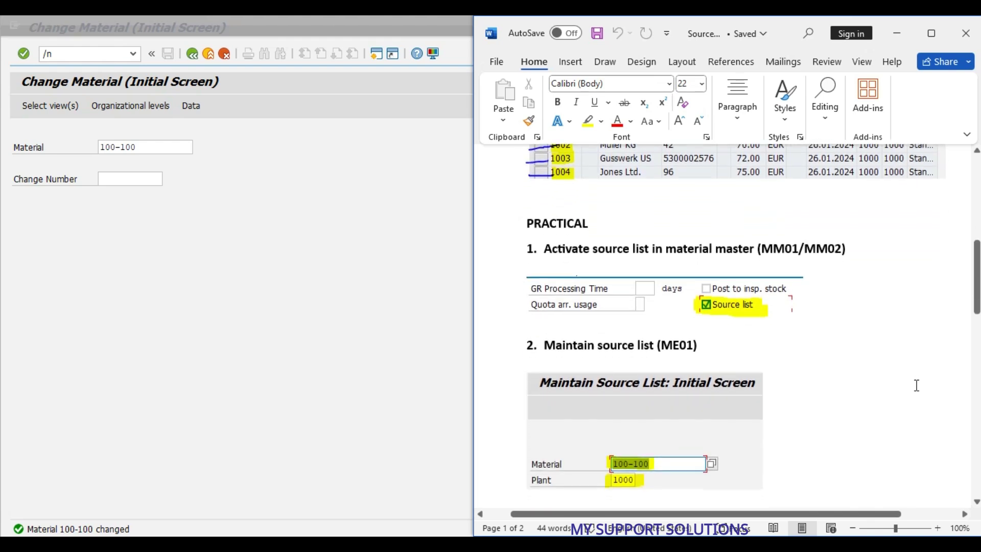
{"action": "scroll", "coordinate": [917, 386], "scroll_direction": "down", "scroll_amount": 1}
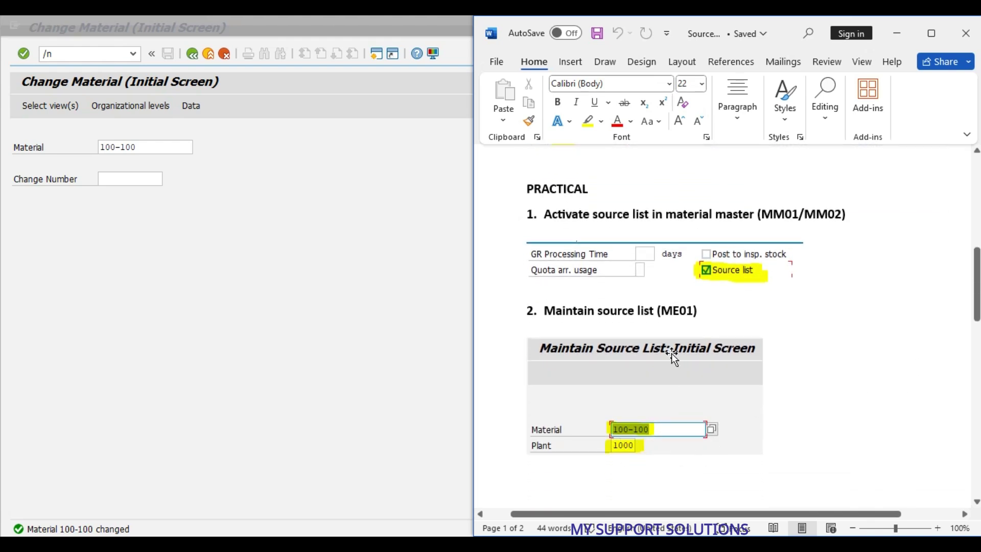
{"action": "left_click", "coordinate": [264, 249]}
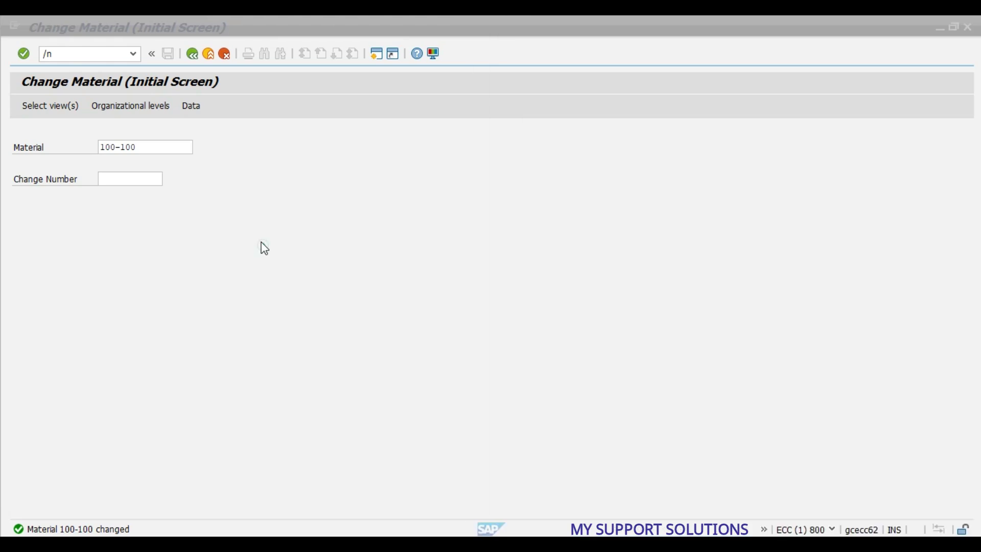
Step: Run ME01 and open the source list overview for material 100-100 at plant 1000
{"action": "left_click", "coordinate": [88, 51]}
{"action": "key", "text": "Return"}
{"action": "type", "text": "me"}
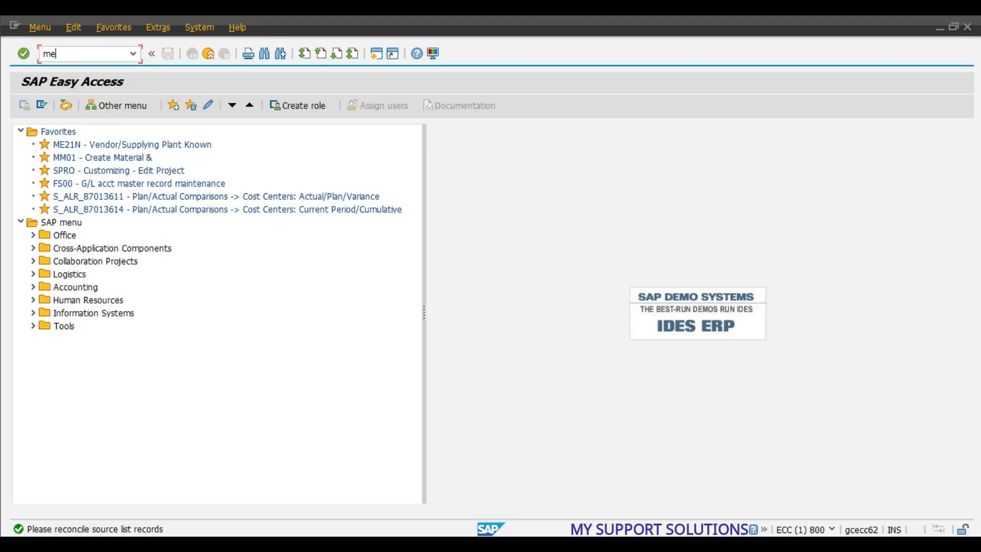
{"action": "type", "text": "01"}
{"action": "key", "text": "Return"}
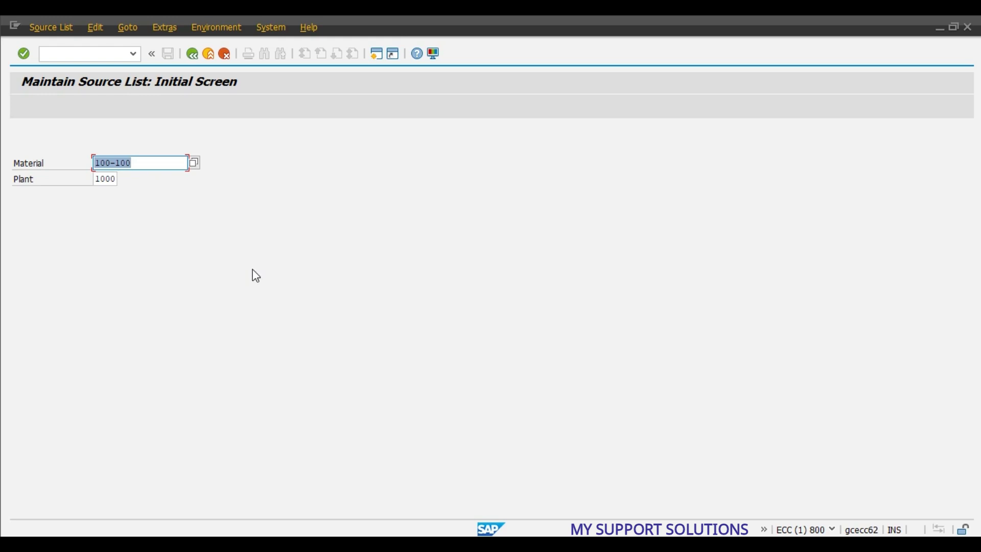
{"action": "key", "text": "Return"}
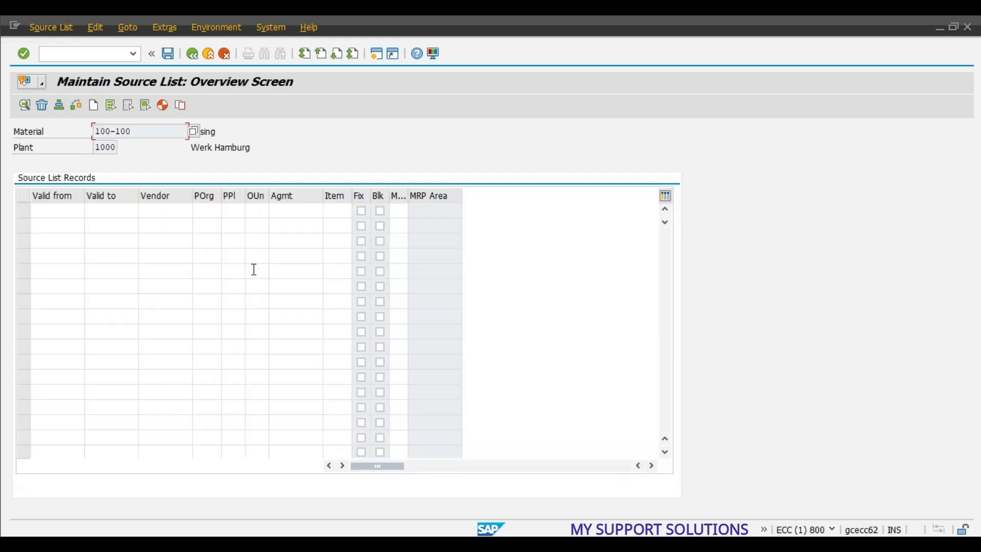
Step: Add the first record: valid 01012024–30062024, vendor 1000, purchasing org 1000
{"action": "left_click", "coordinate": [65, 210]}
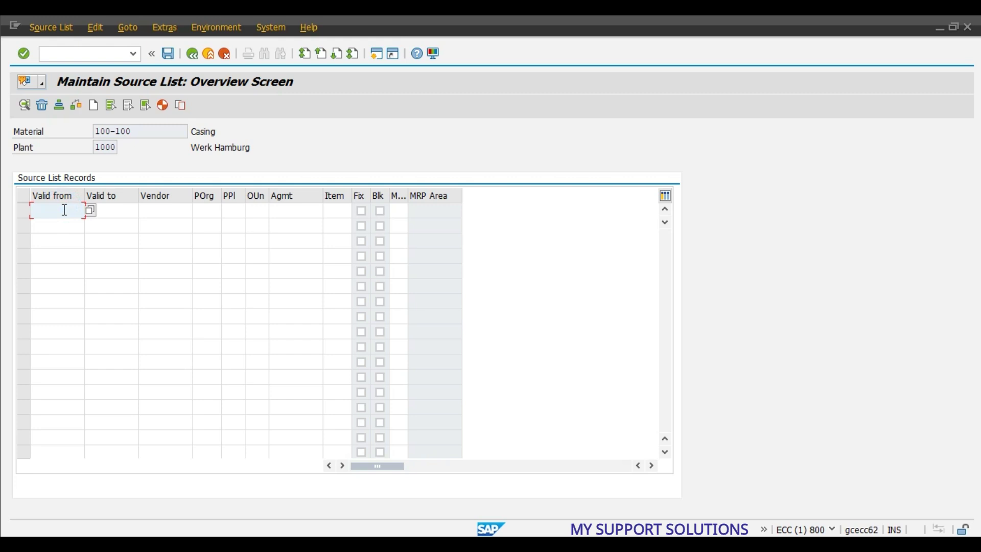
{"action": "type", "text": "010"}
{"action": "key", "text": "Down"}
{"action": "key", "text": "Return"}
{"action": "key", "text": "Tab"}
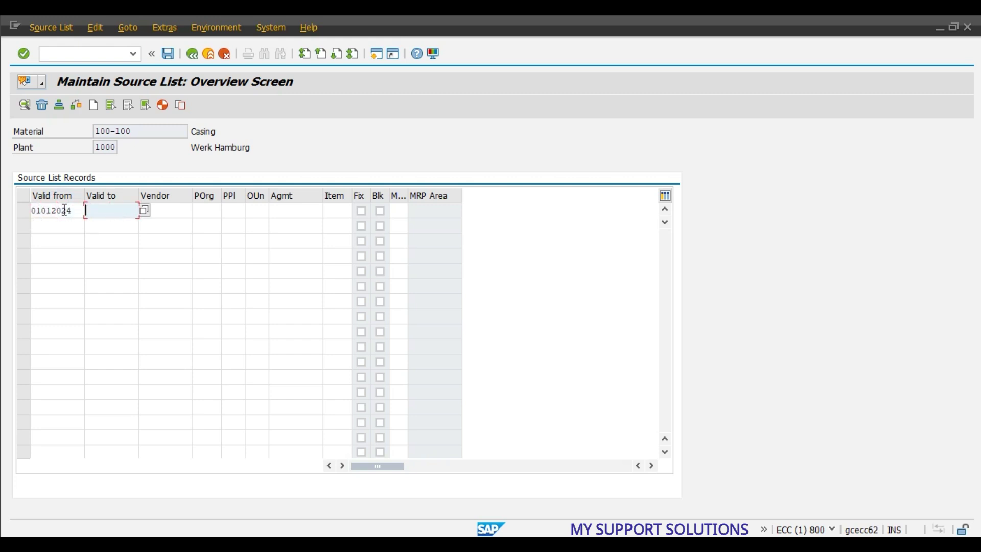
{"action": "type", "text": "30062024"}
{"action": "key", "text": "Tab"}
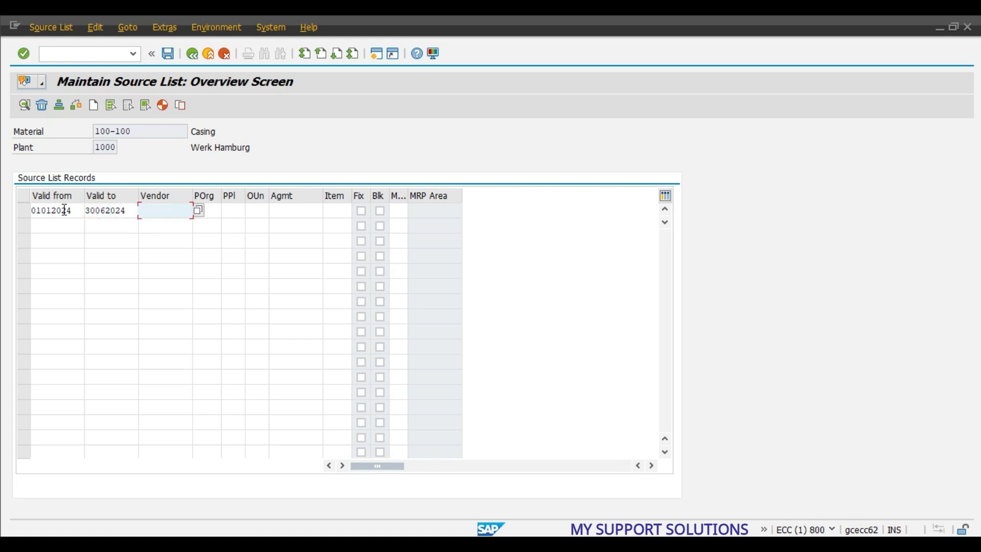
{"action": "type", "text": "1000"}
{"action": "key", "text": "Tab"}
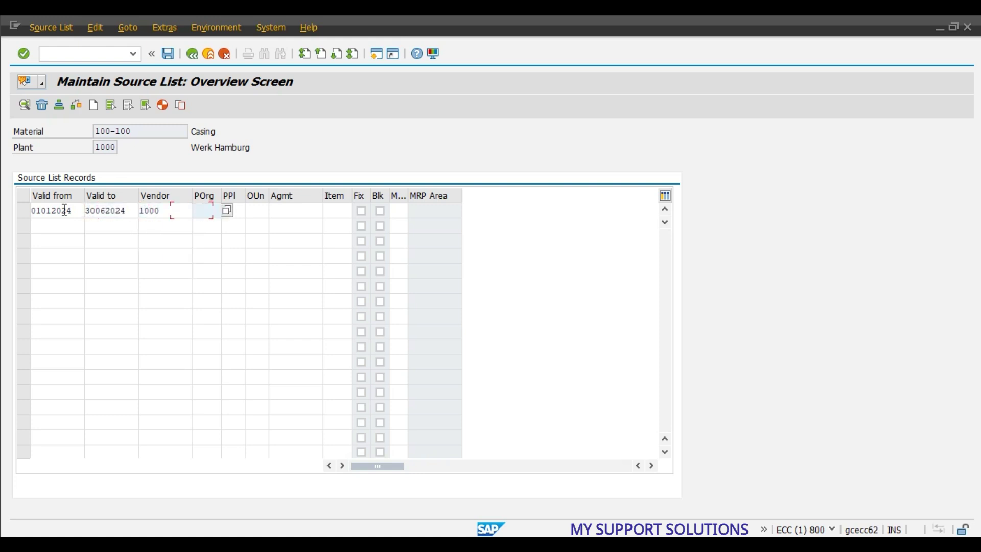
{"action": "type", "text": "1000"}
Step: Add the second record: valid 01012024–30062024, vendor 1001, purchasing org 1000
{"action": "left_click", "coordinate": [47, 220]}
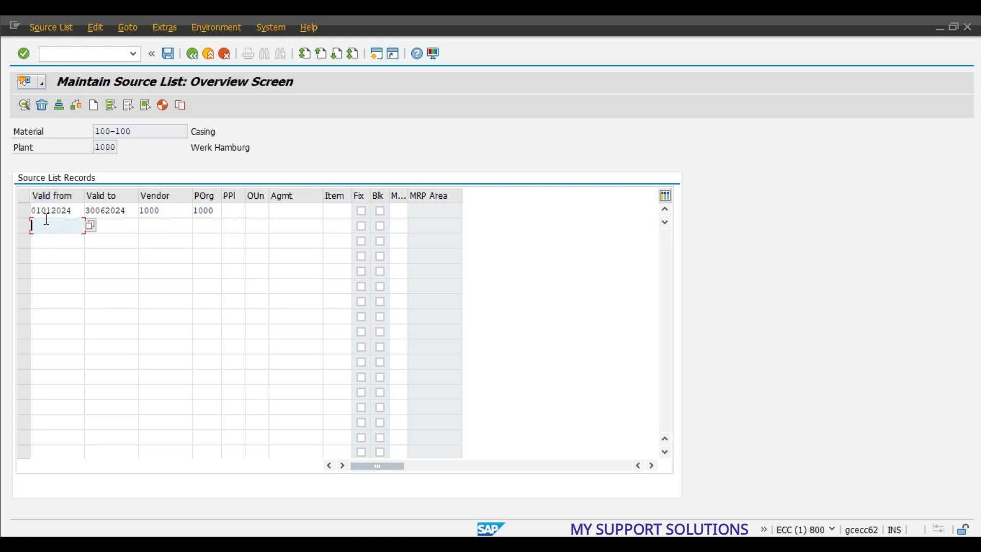
{"action": "type", "text": "01012024"}
{"action": "key", "text": "Tab"}
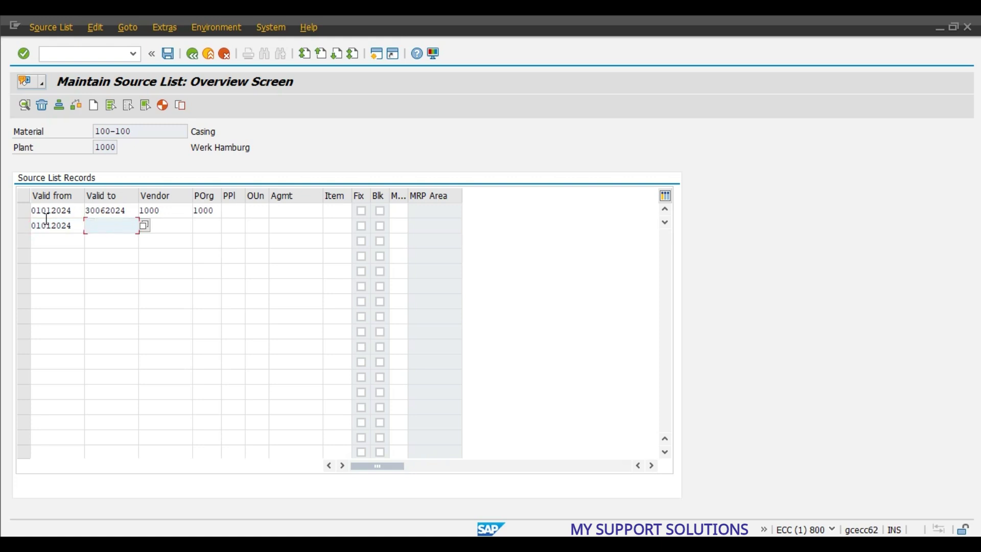
{"action": "type", "text": "300620"}
{"action": "type", "text": "202"}
{"action": "key", "text": "Tab"}
{"action": "type", "text": "1001"}
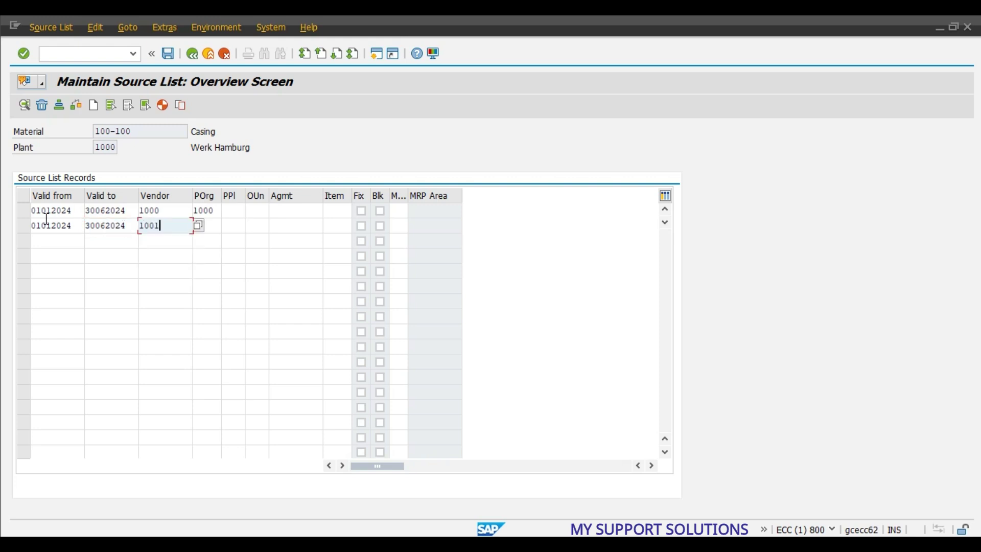
{"action": "key", "text": "Tab"}
{"action": "type", "text": "1000"}
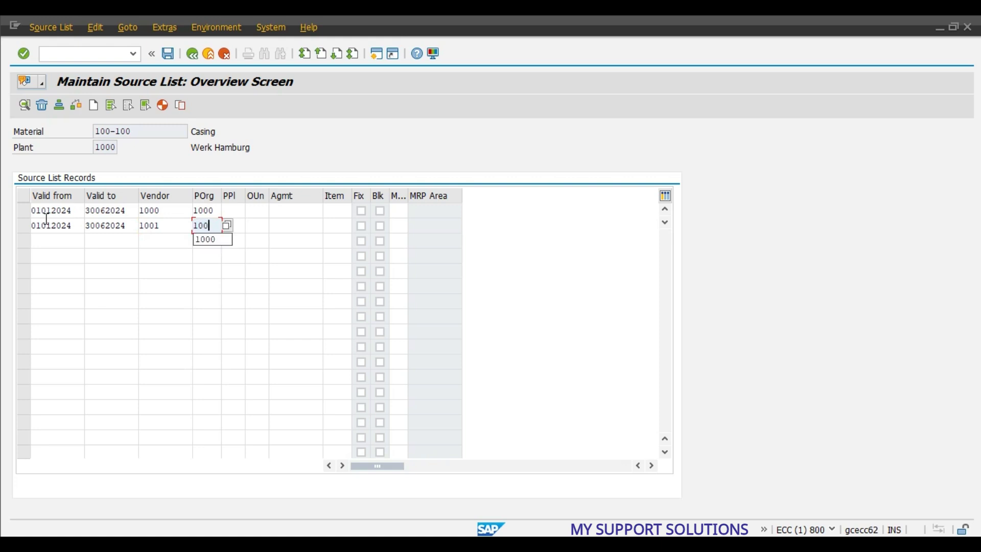
Step: Add the third record for vendor 1002, purchasing org 1000, and save the source list
{"action": "left_click", "coordinate": [50, 239]}
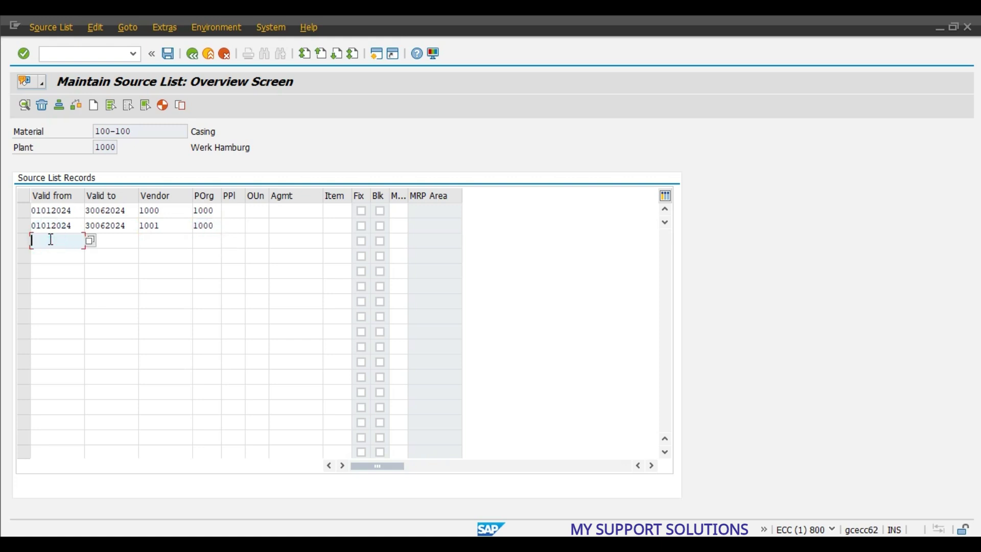
{"action": "type", "text": "01012024"}
{"action": "key", "text": "Tab"}
{"action": "type", "text": "300"}
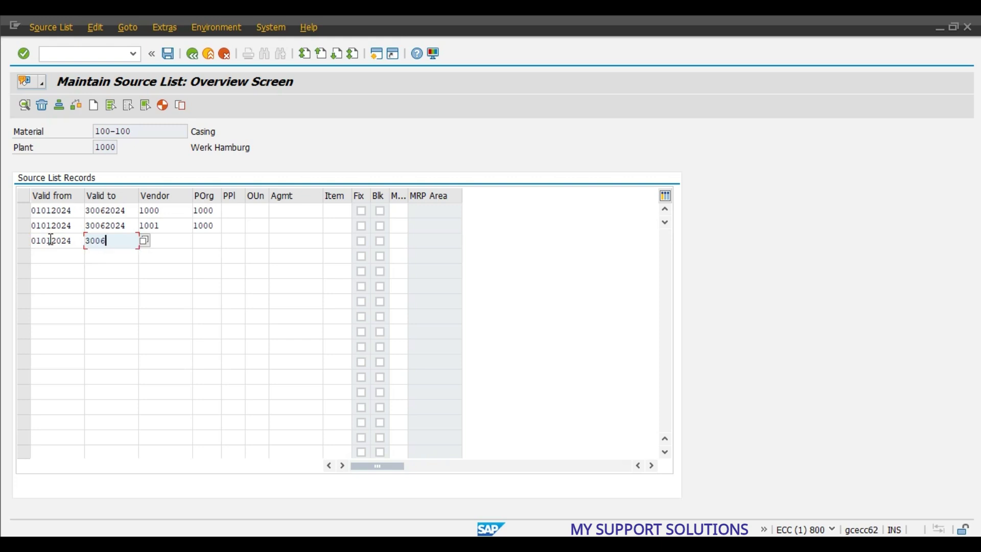
{"action": "type", "text": "62024"}
{"action": "key", "text": "Tab"}
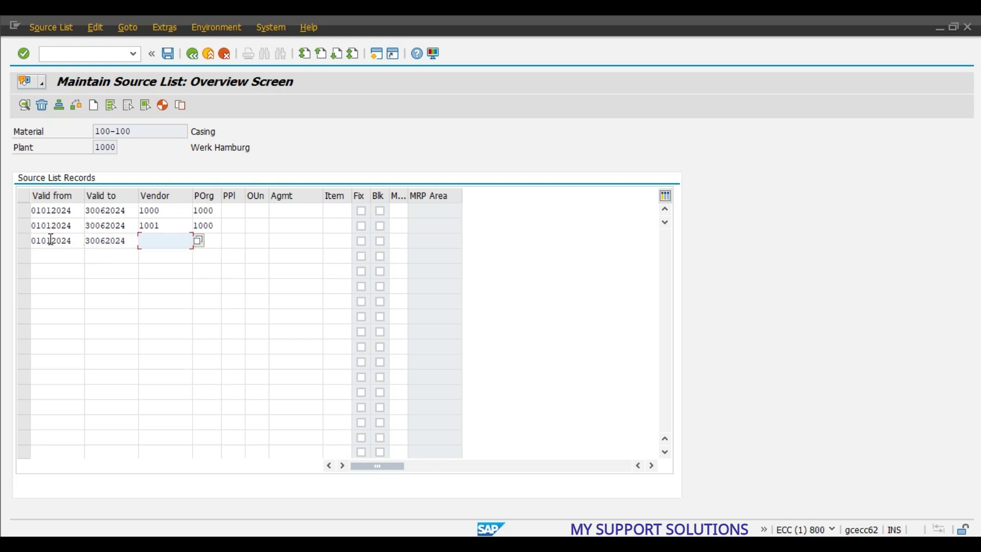
{"action": "type", "text": "1002"}
{"action": "key", "text": "Tab"}
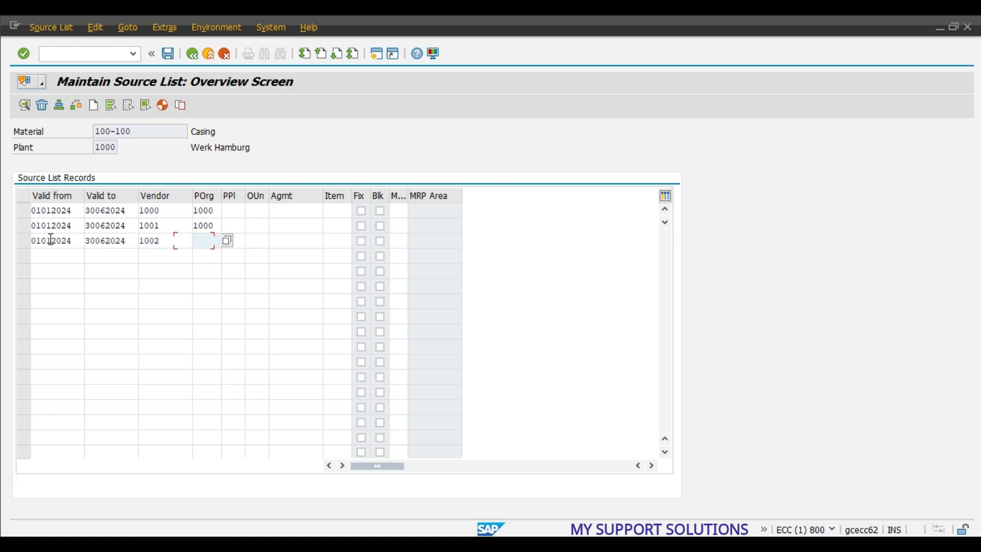
{"action": "type", "text": "1000"}
{"action": "key", "text": "Tab"}
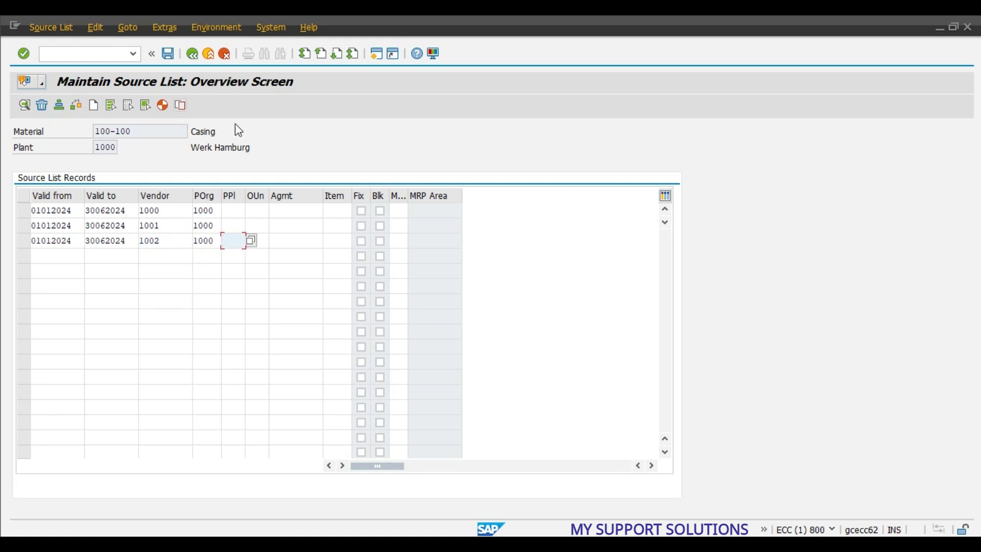
{"action": "left_click", "coordinate": [169, 57]}
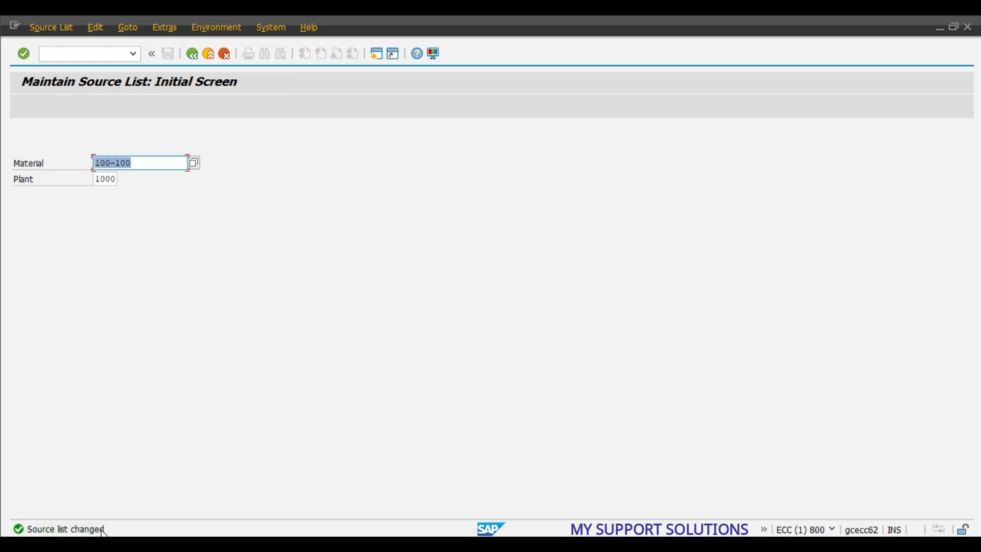
{"action": "left_click", "coordinate": [652, 535]}
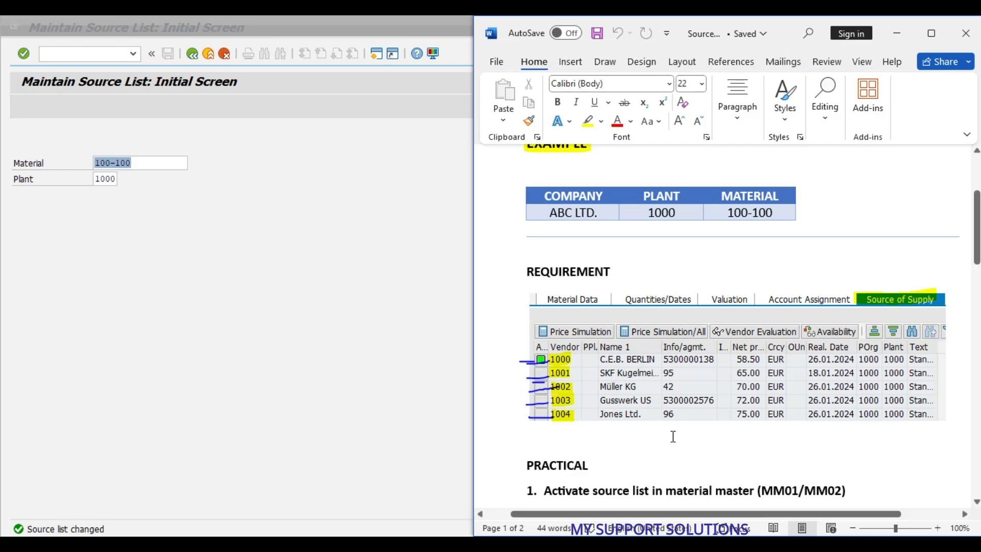
{"action": "scroll", "coordinate": [673, 436], "scroll_direction": "down", "scroll_amount": 4}
{"action": "scroll", "coordinate": [773, 388], "scroll_direction": "down", "scroll_amount": 1}
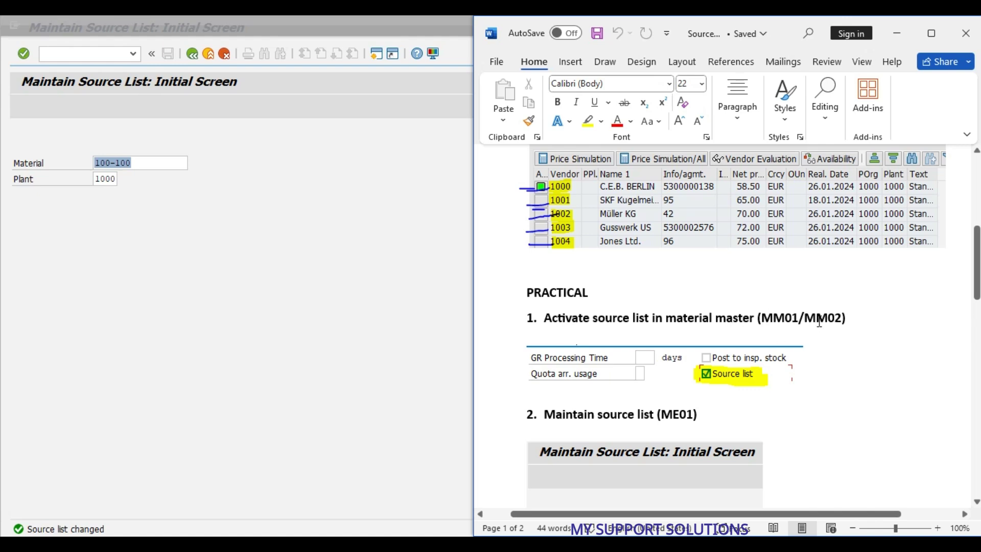
{"action": "scroll", "coordinate": [854, 322], "scroll_direction": "down", "scroll_amount": 3}
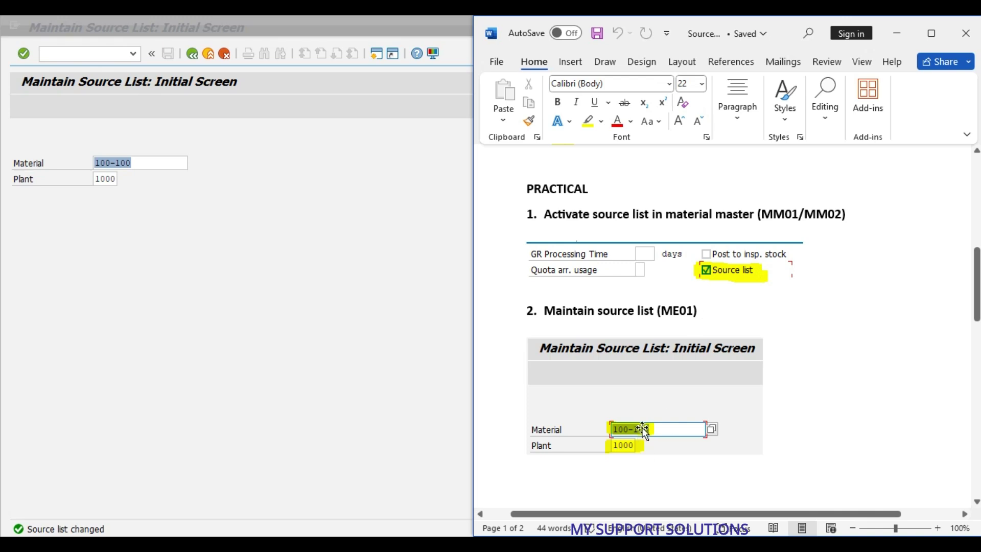
{"action": "scroll", "coordinate": [862, 329], "scroll_direction": "down", "scroll_amount": 3}
{"action": "scroll", "coordinate": [865, 328], "scroll_direction": "down", "scroll_amount": 5}
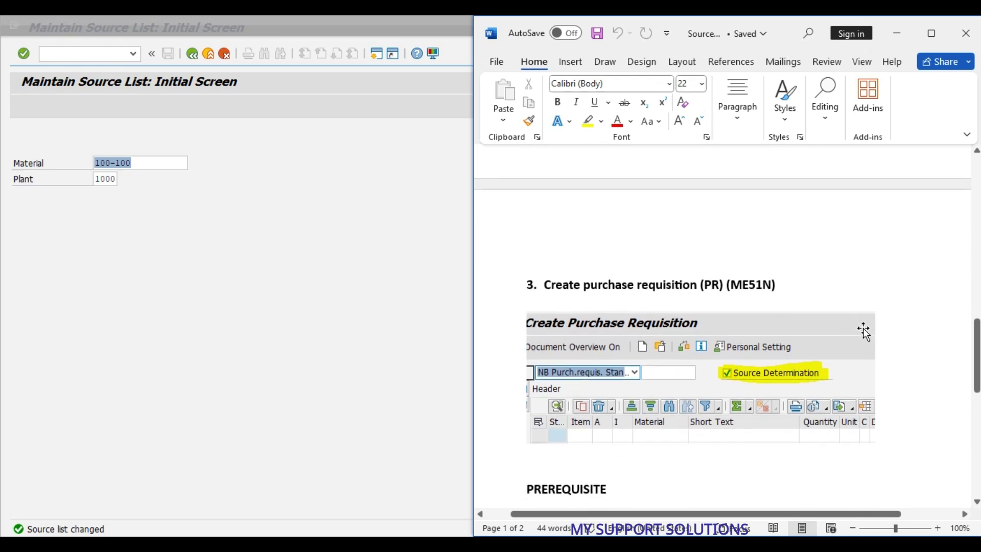
{"action": "left_click", "coordinate": [89, 54]}
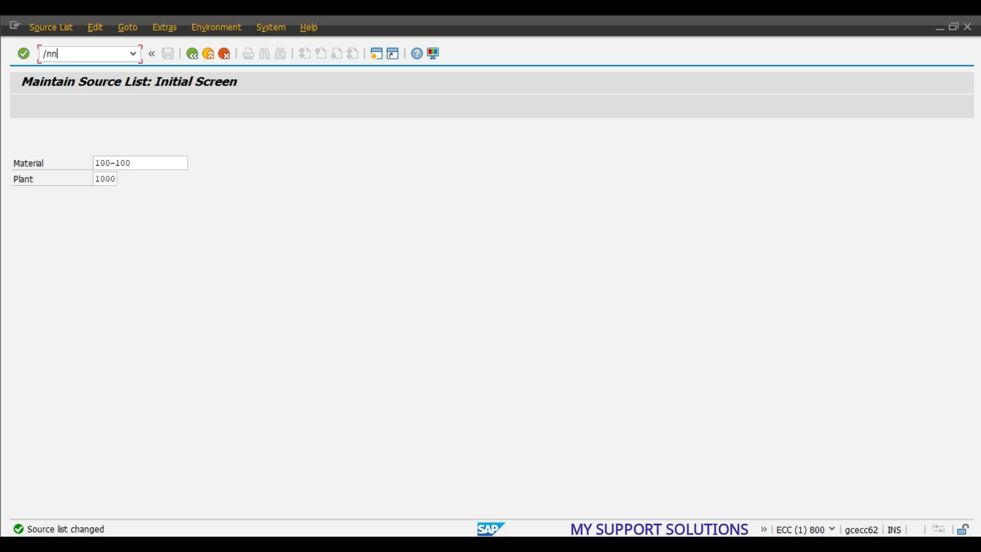
Step: Start ME51N and enter an item for 20 of material 100-100 at plant 1000
{"action": "type", "text": "/nme51"}
{"action": "key", "text": "Return"}
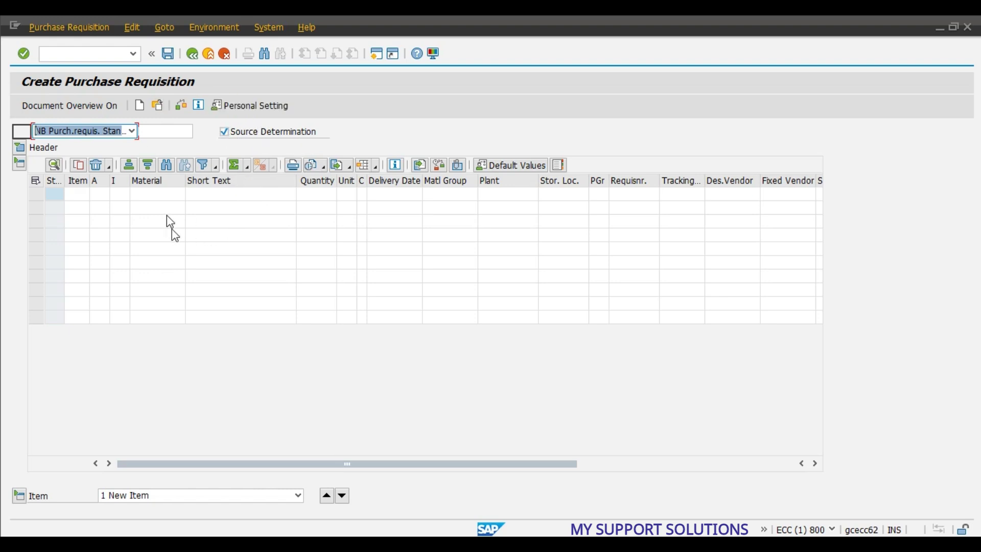
{"action": "left_click", "coordinate": [148, 194]}
{"action": "type", "text": "100"}
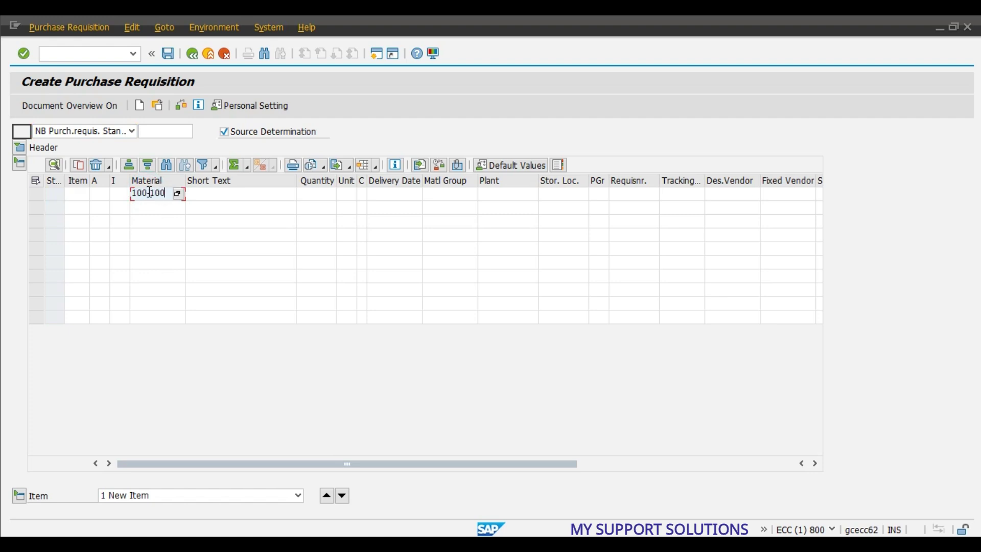
{"action": "type", "text": "-100"}
{"action": "key", "text": "Tab"}
{"action": "key", "text": "Tab"}
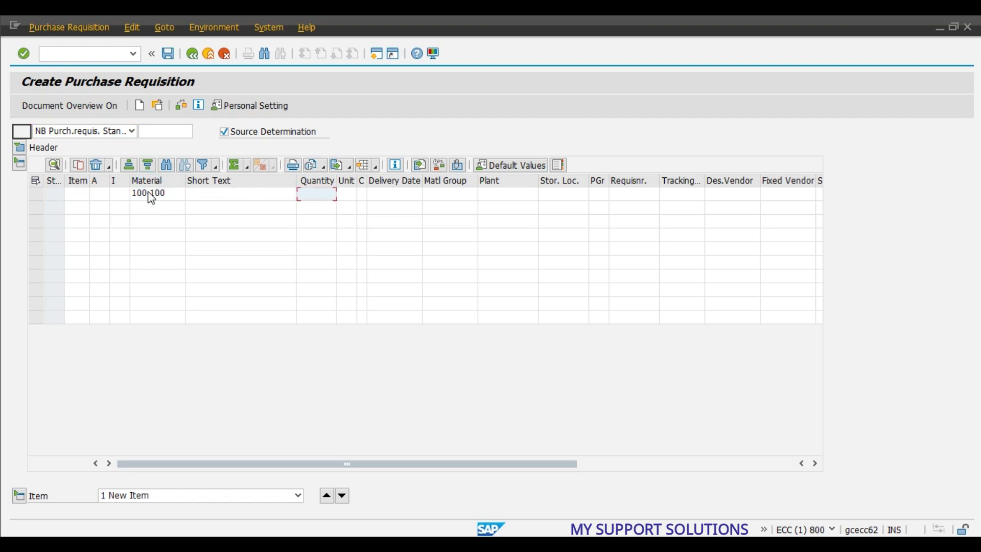
{"action": "type", "text": "20"}
{"action": "key", "text": "Tab"}
{"action": "key", "text": "Tab"}
{"action": "key", "text": "Tab"}
{"action": "key", "text": "Tab"}
{"action": "key", "text": "Tab"}
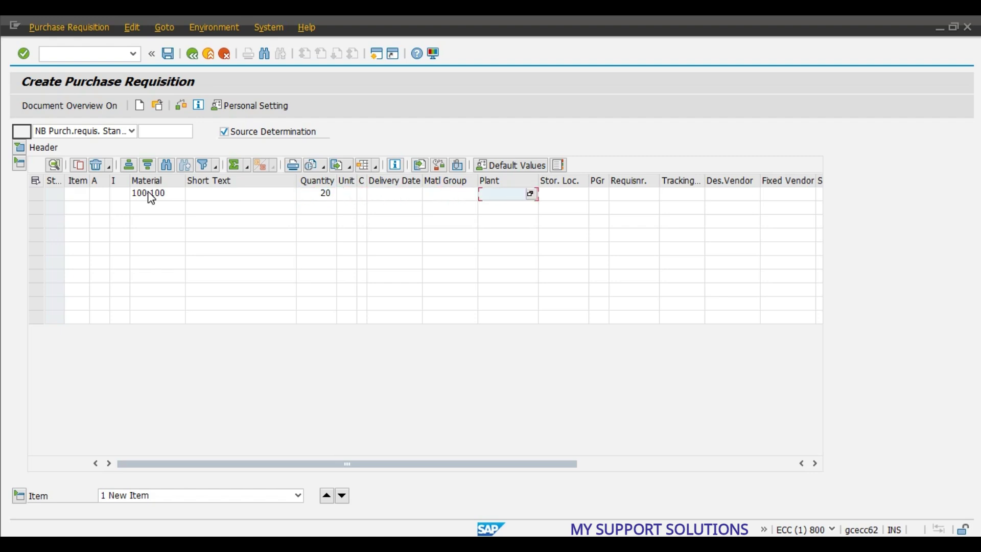
{"action": "type", "text": "1000"}
{"action": "key", "text": "Return"}
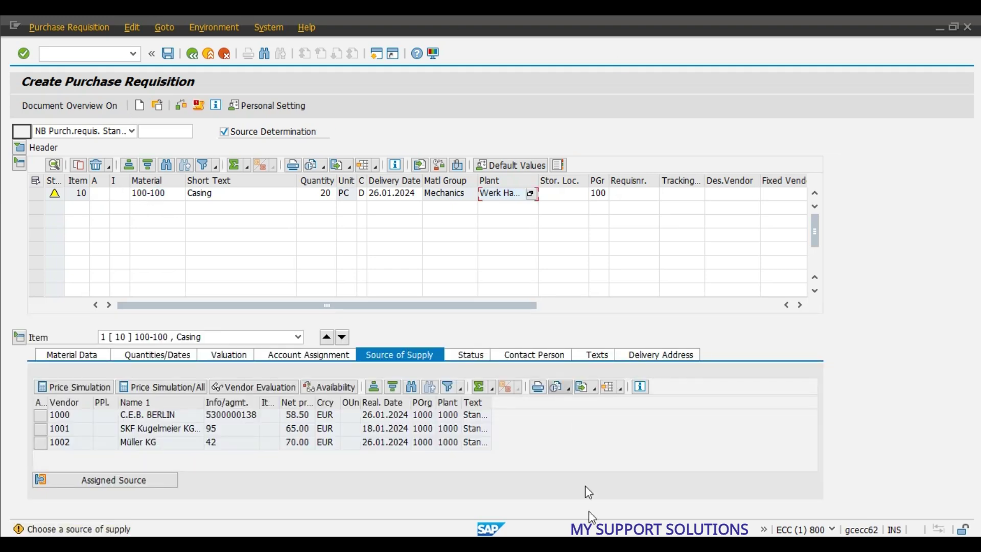
{"action": "key", "text": "alt+Tab"}
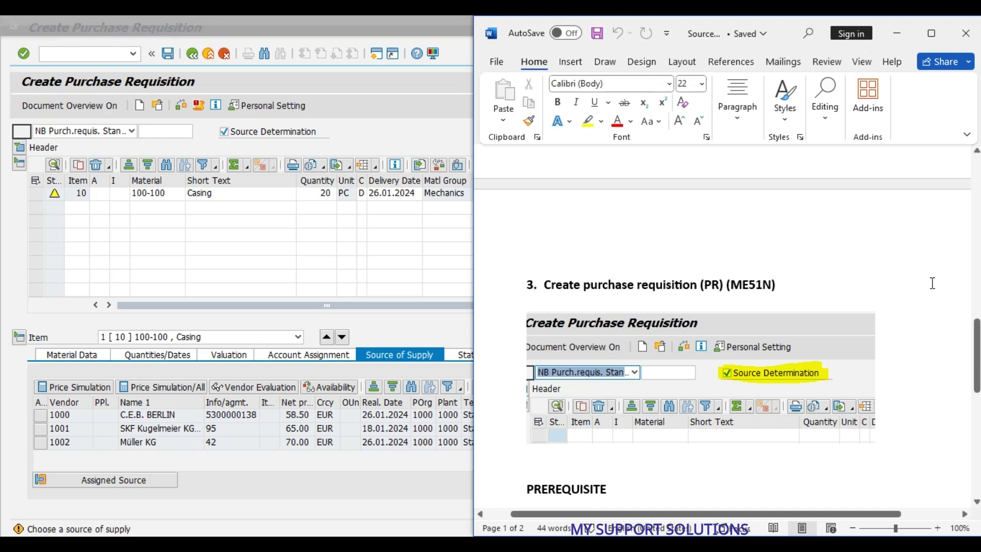
{"action": "scroll", "coordinate": [928, 275], "scroll_direction": "up", "scroll_amount": 5}
{"action": "scroll", "coordinate": [932, 306], "scroll_direction": "up", "scroll_amount": 10}
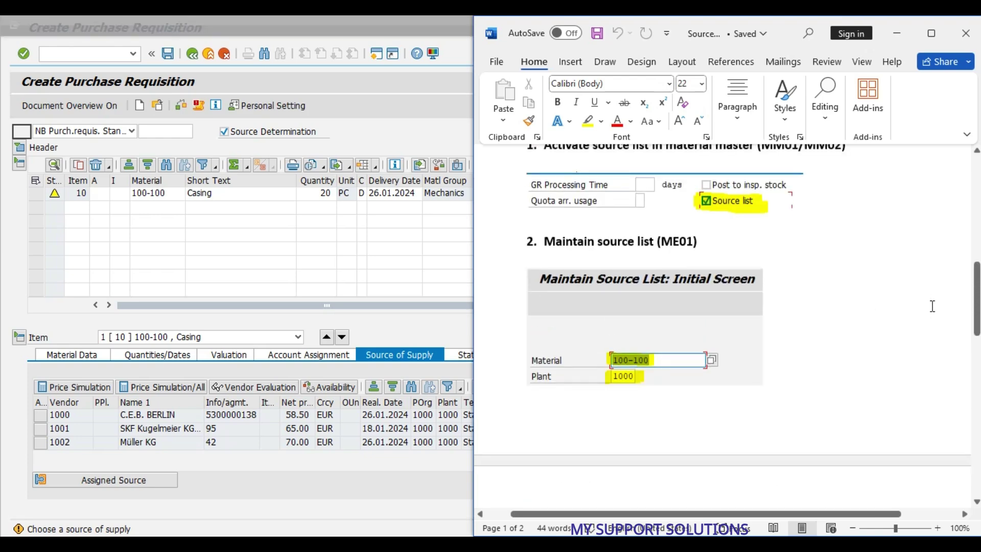
{"action": "scroll", "coordinate": [931, 306], "scroll_direction": "up", "scroll_amount": 4}
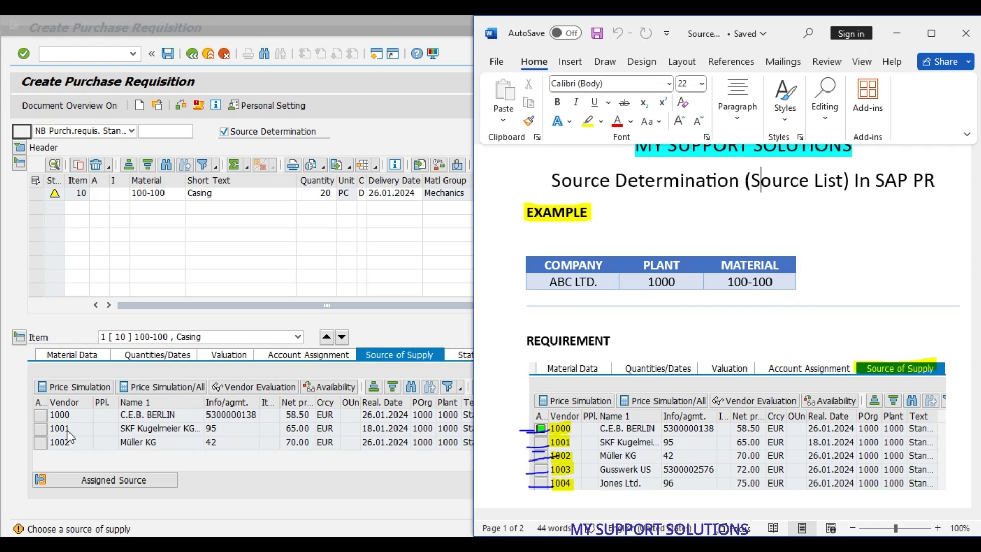
{"action": "left_click", "coordinate": [898, 36]}
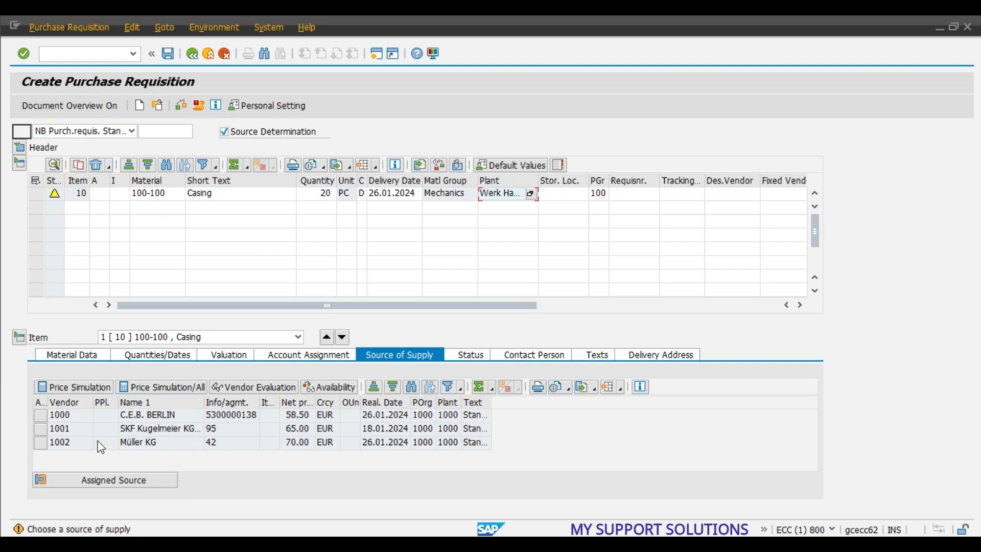
Step: Assign vendor 1000 as the item's source, check the requisition and save it
{"action": "left_click", "coordinate": [41, 417]}
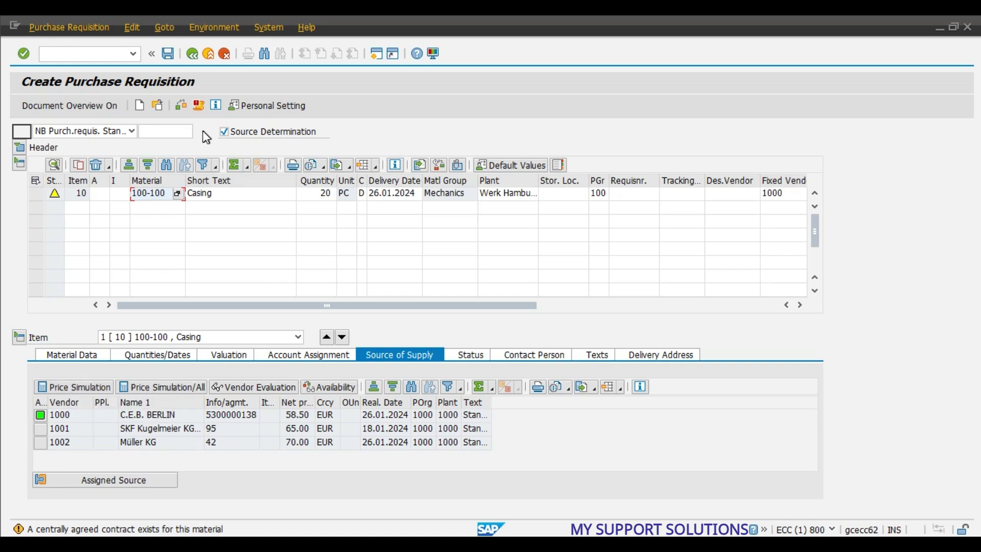
{"action": "left_click", "coordinate": [179, 106]}
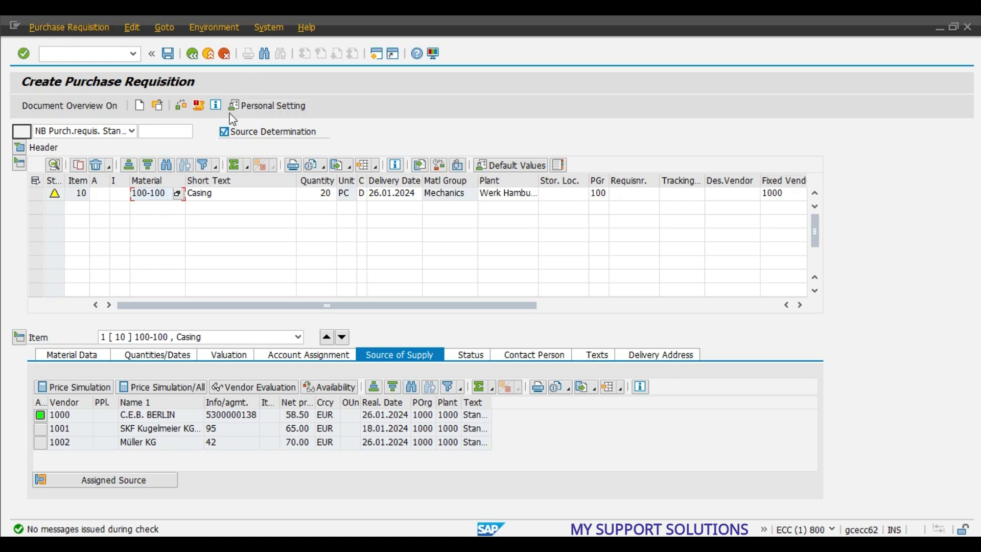
{"action": "left_click", "coordinate": [169, 55]}
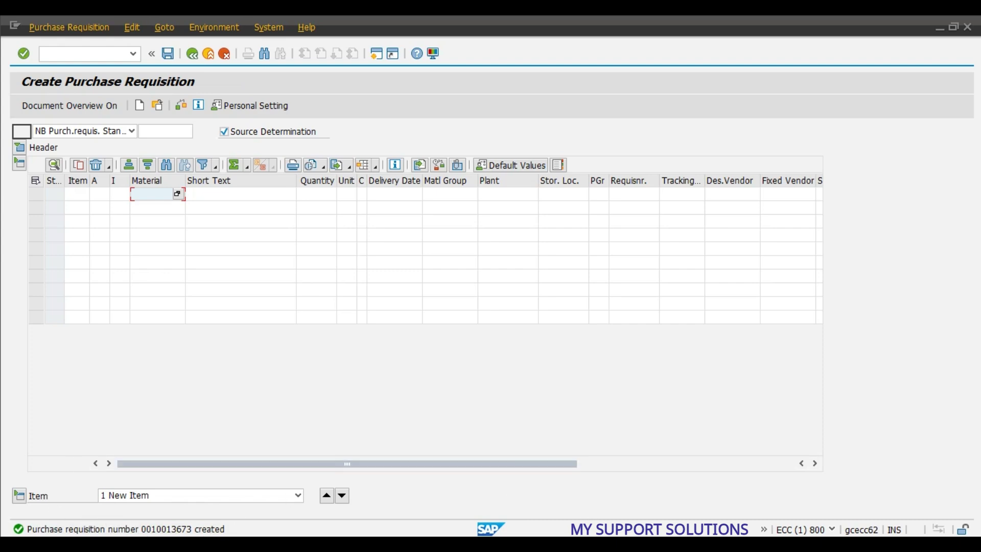
Step: Bring the Word guide back beside SAP and scroll up to its title
{"action": "key", "text": "alt+Tab"}
{"action": "scroll", "coordinate": [942, 261], "scroll_direction": "down", "scroll_amount": 1}
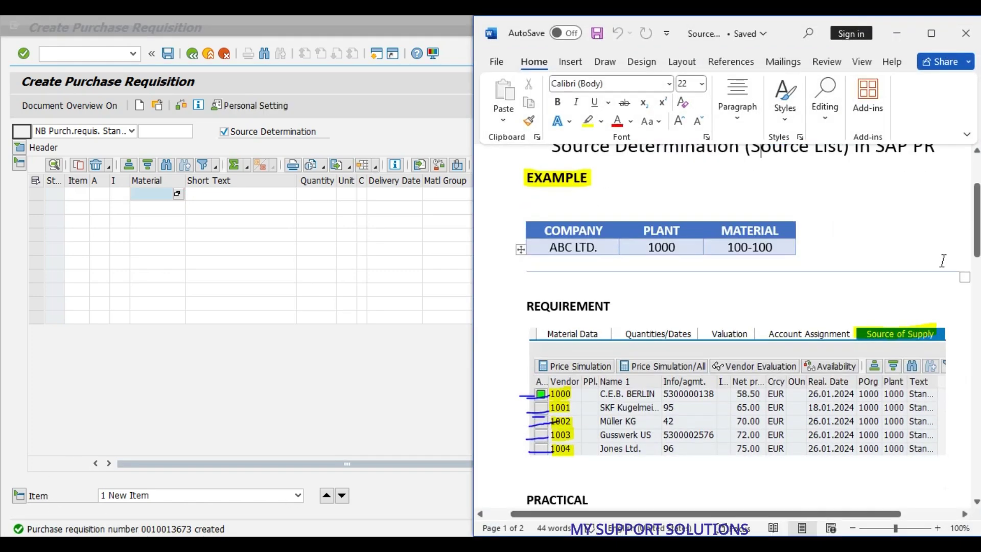
{"action": "scroll", "coordinate": [942, 261], "scroll_direction": "up", "scroll_amount": 1}
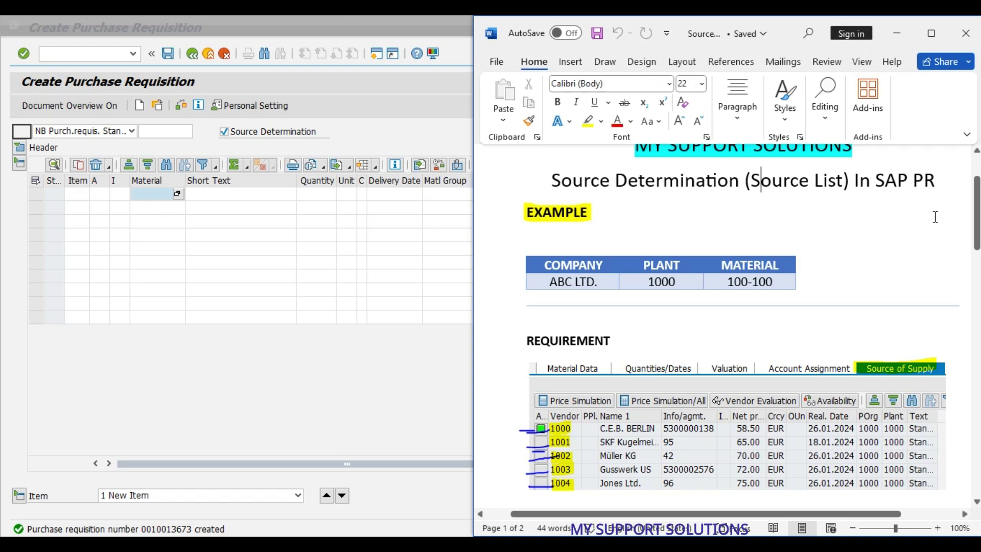
{"action": "scroll", "coordinate": [935, 216], "scroll_direction": "up", "scroll_amount": 1}
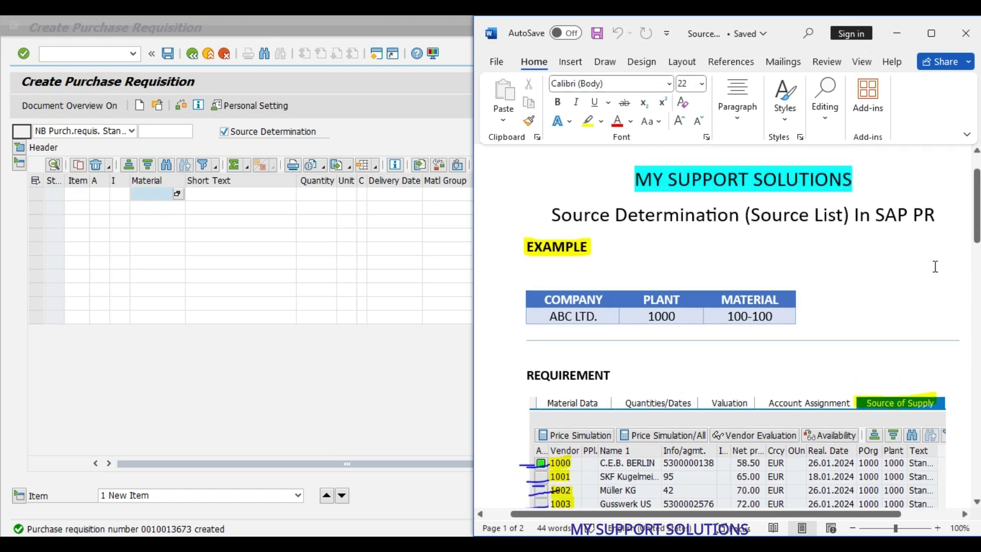